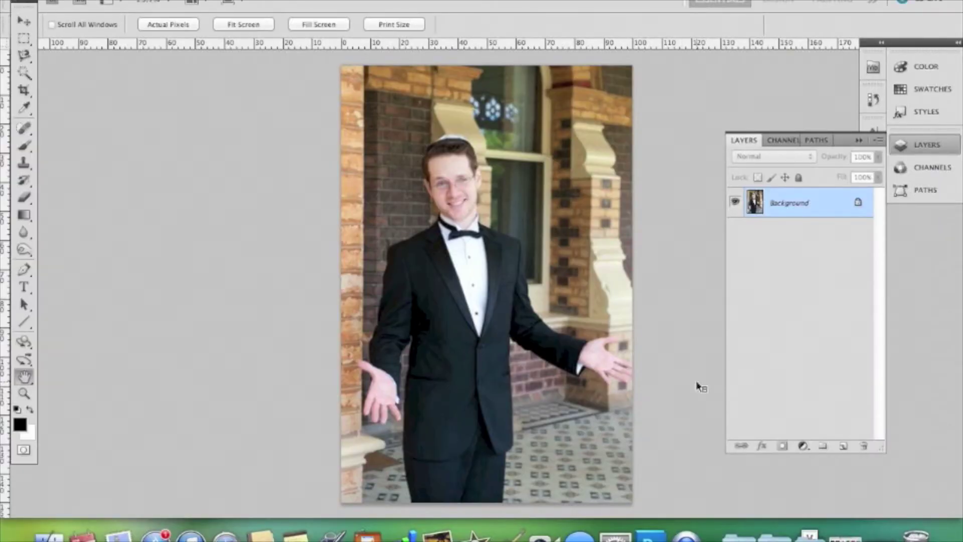
Compare the tuxedo portrait with the giraffe photo.
key("ctrl+Tab")
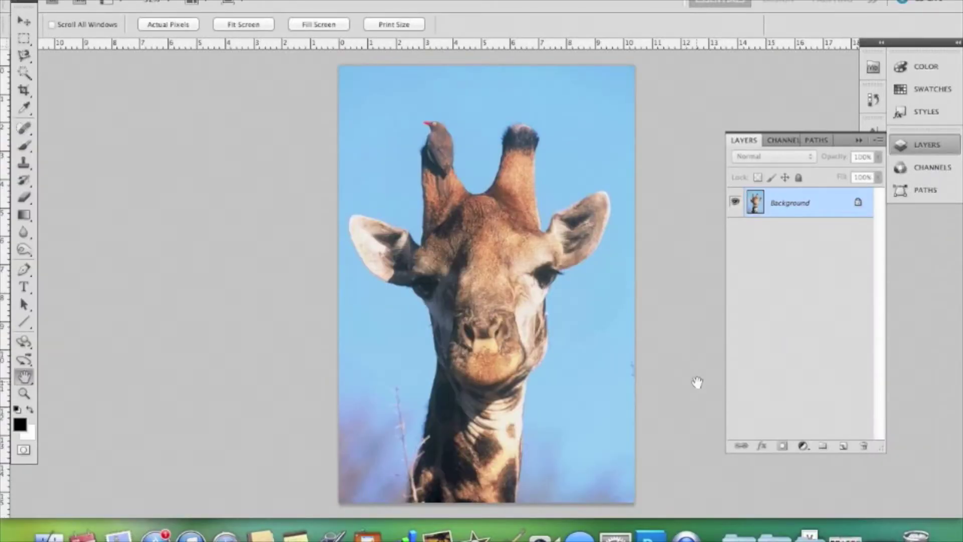
key("ctrl+Tab")
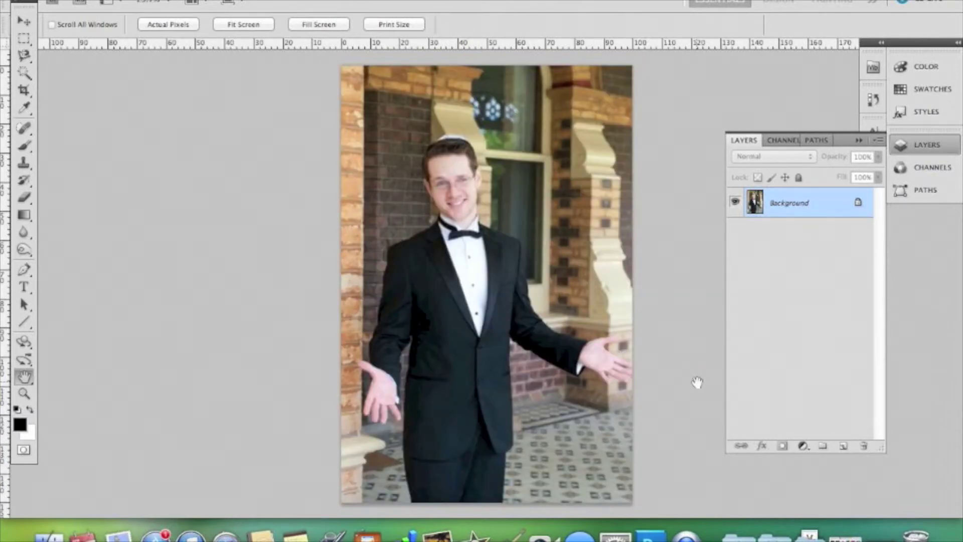
key("ctrl+Tab")
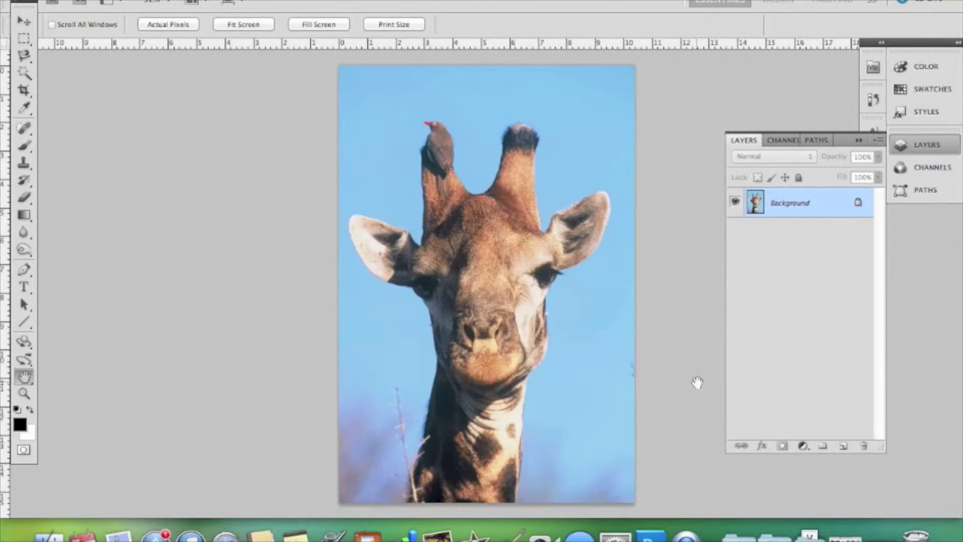
key("ctrl+Tab")
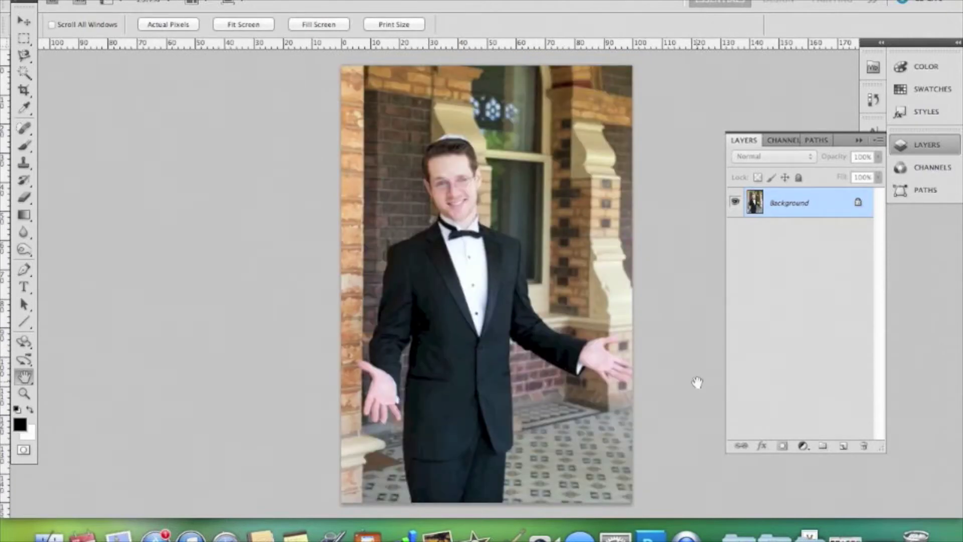
Select the man's collar, bow tie and upper jacket with the Magnetic Lasso, following the collar edge along the neck.
scroll(460, 190, "up", 5)
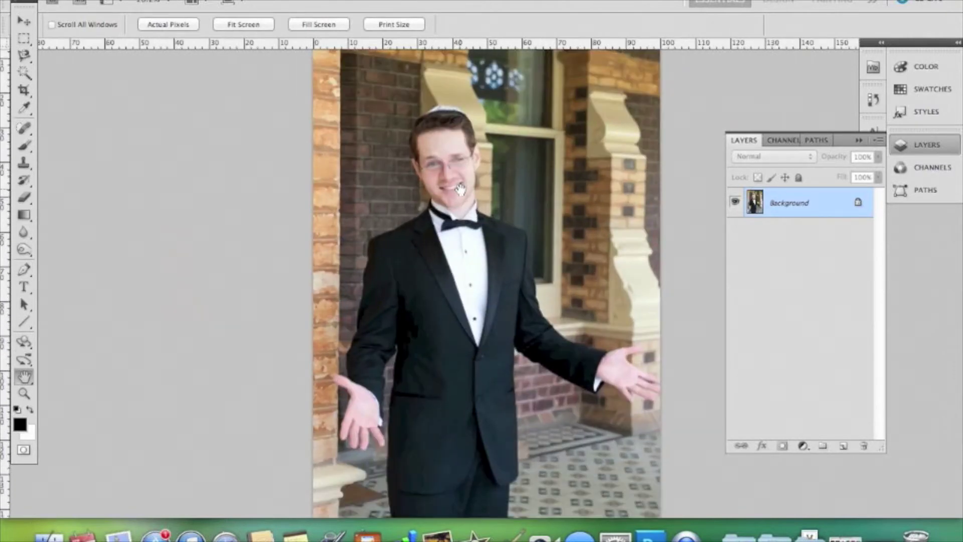
scroll(460, 190, "up", 1)
scroll(460, 190, "up", 5)
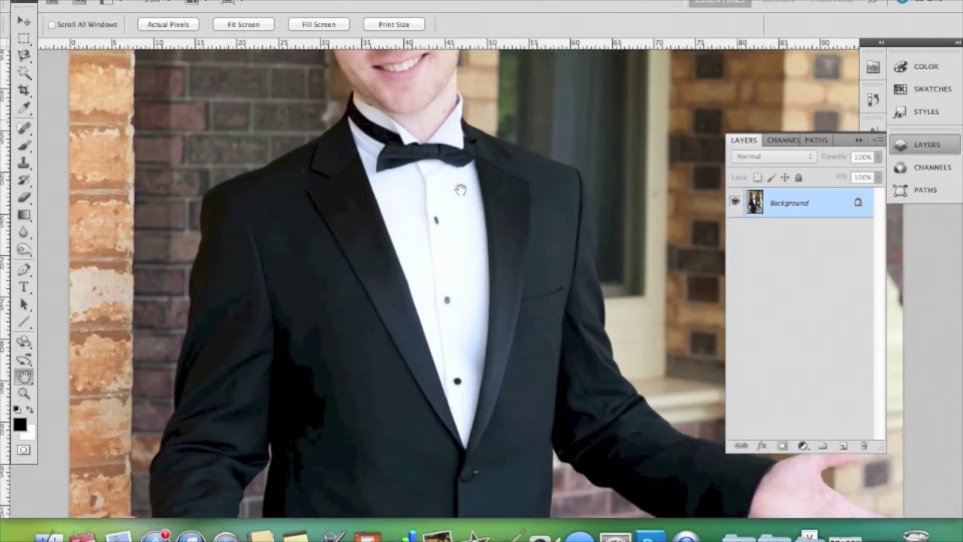
scroll(460, 190, "down", 5)
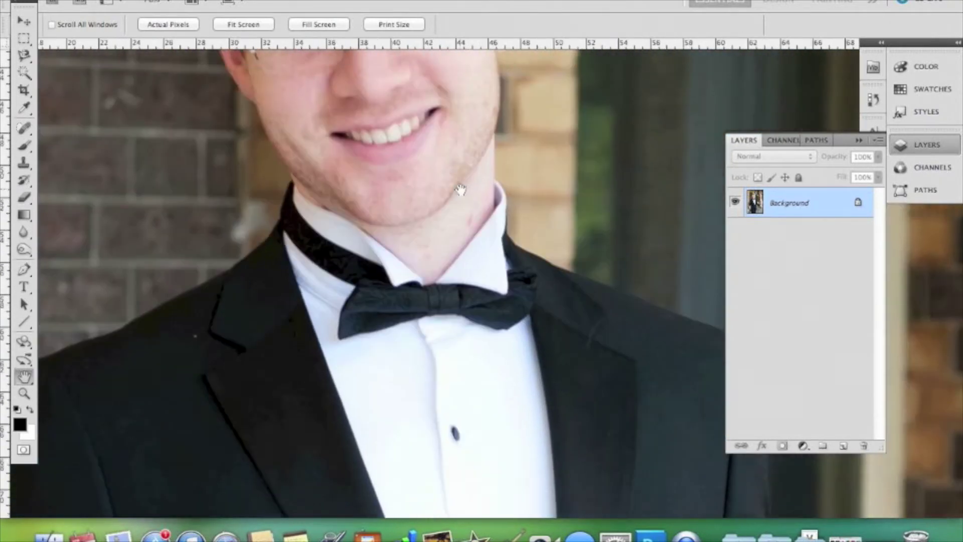
scroll(460, 189, "up", 5)
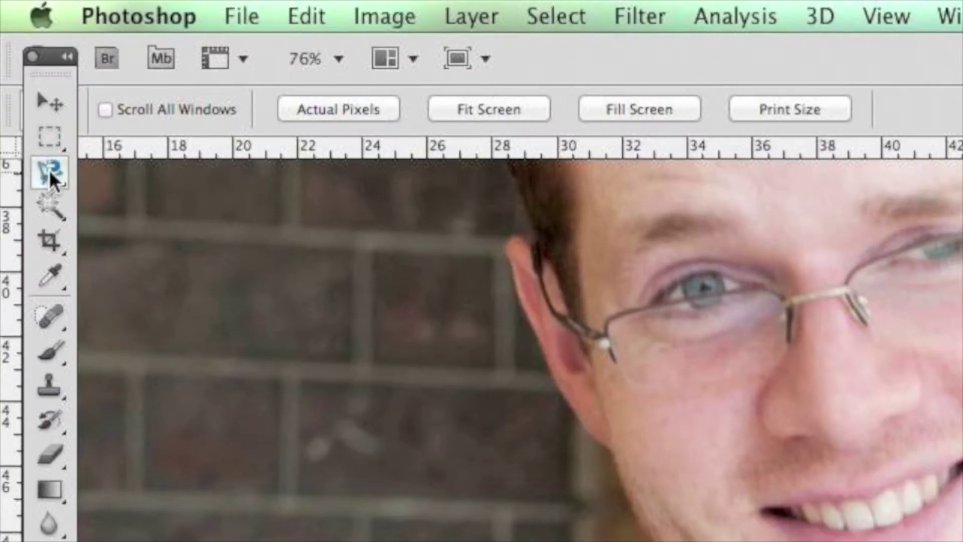
left_click(24, 56)
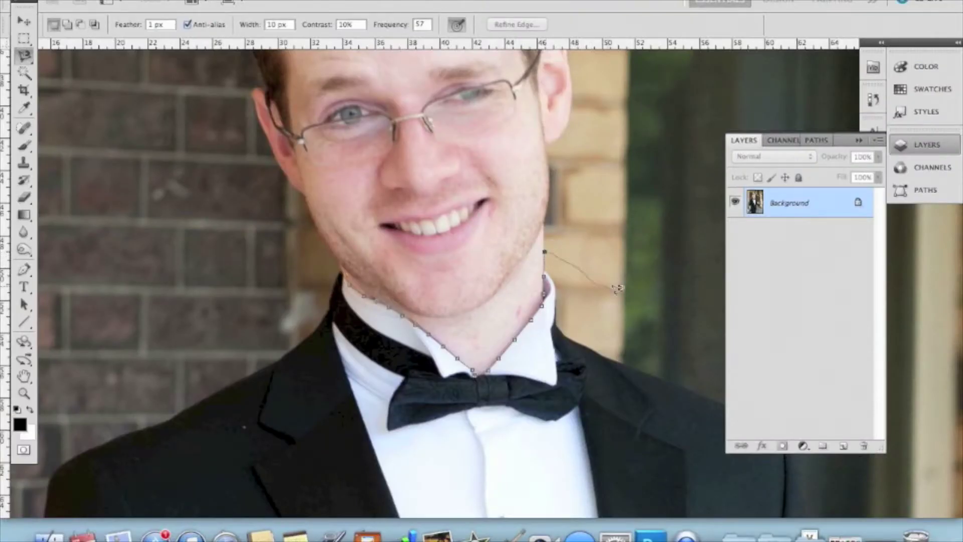
left_click(694, 444)
left_click(654, 492)
scroll(570, 499, "down", 1)
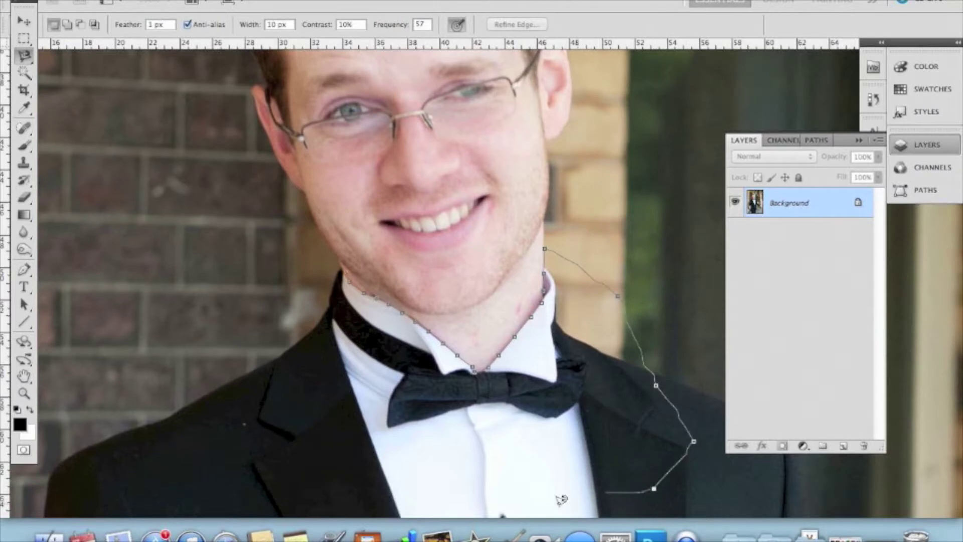
left_click(542, 505)
left_click(458, 492)
left_click(335, 481)
left_click(268, 411)
left_click(255, 344)
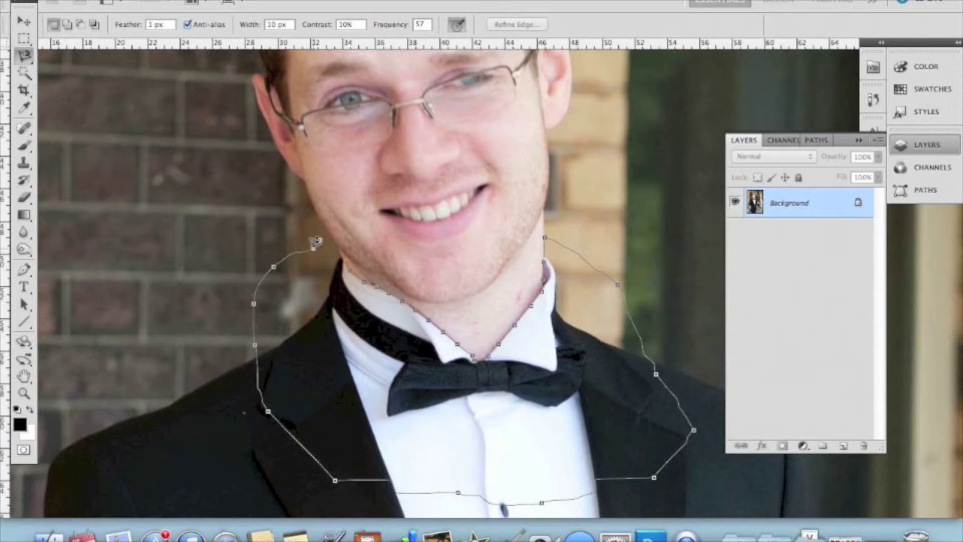
left_click(333, 244)
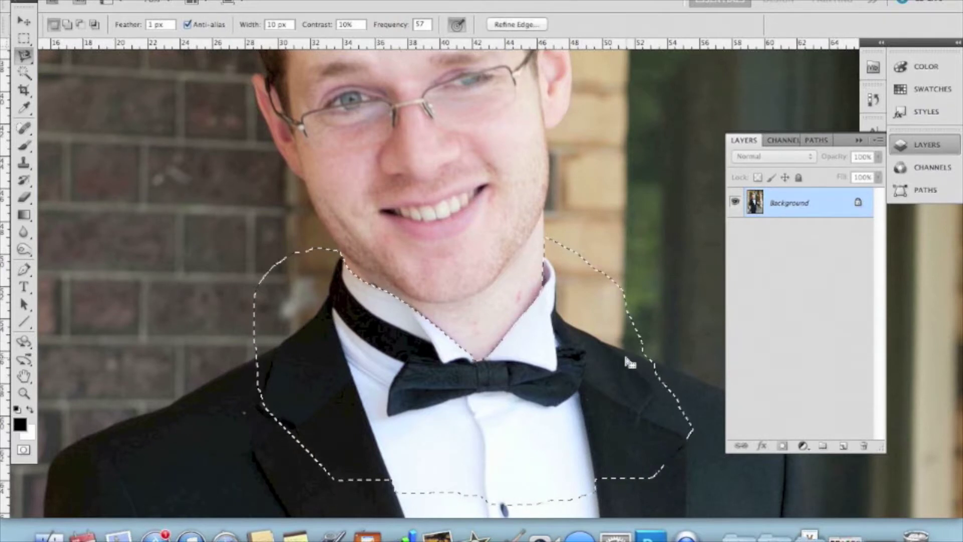
Copy the selected collar area to a new layer and name it Shirt.
key("super+j")
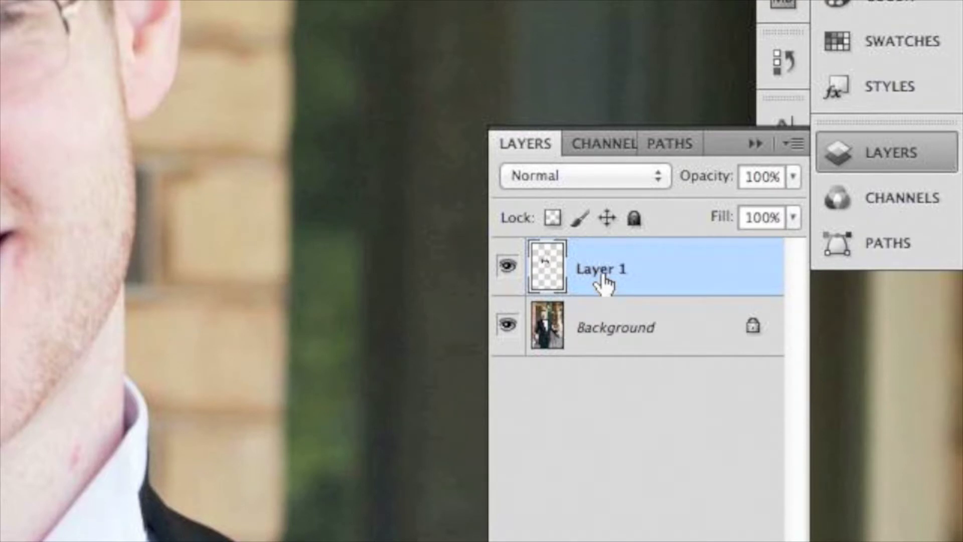
double_click(599, 277)
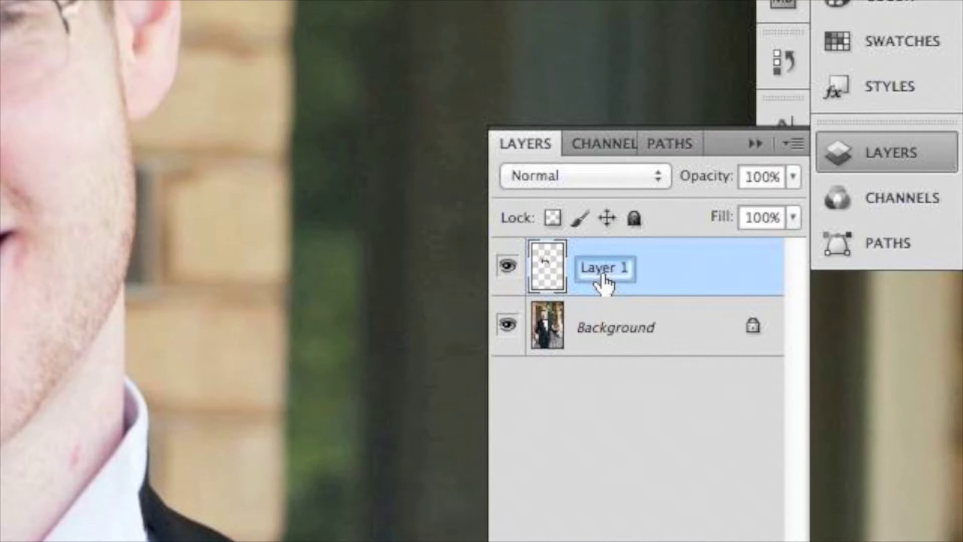
type("Shirt")
key("Return")
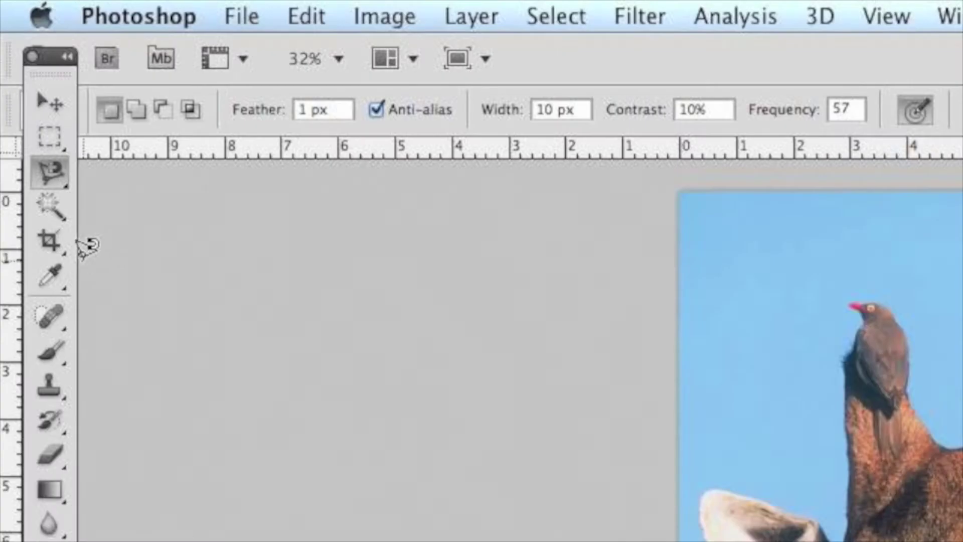
Select the blue sky around the giraffe with the Magic Wand at tolerance 30 and delete it.
left_click(46, 207)
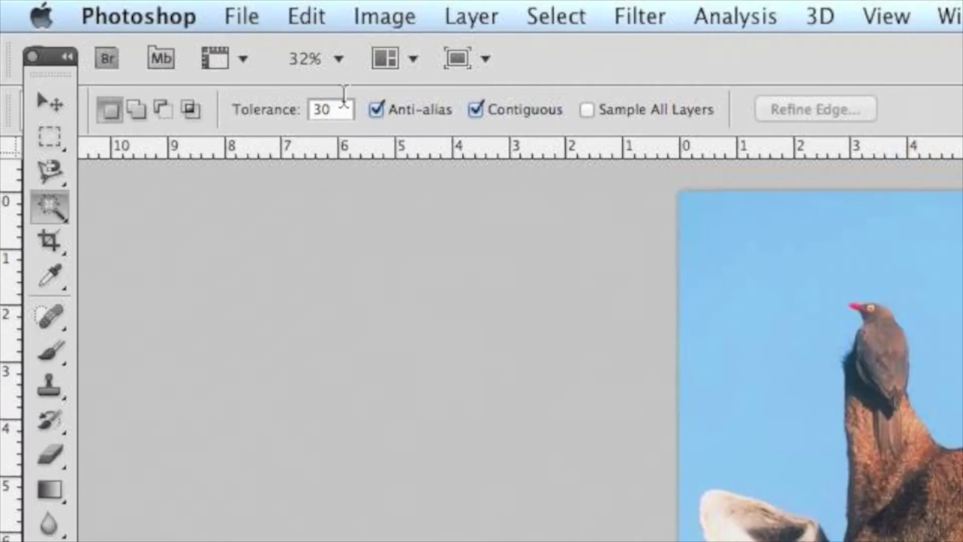
left_click(344, 104)
left_click(473, 305)
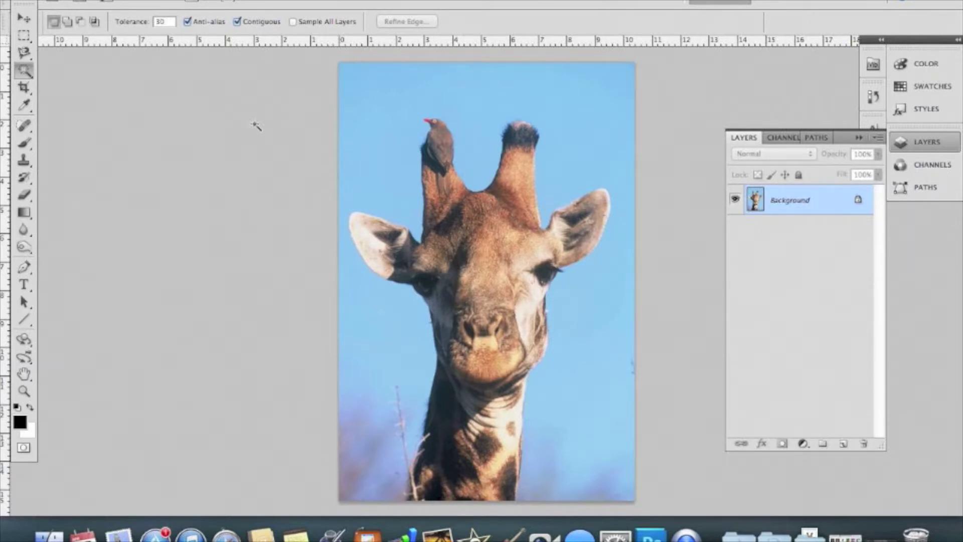
left_click(395, 143)
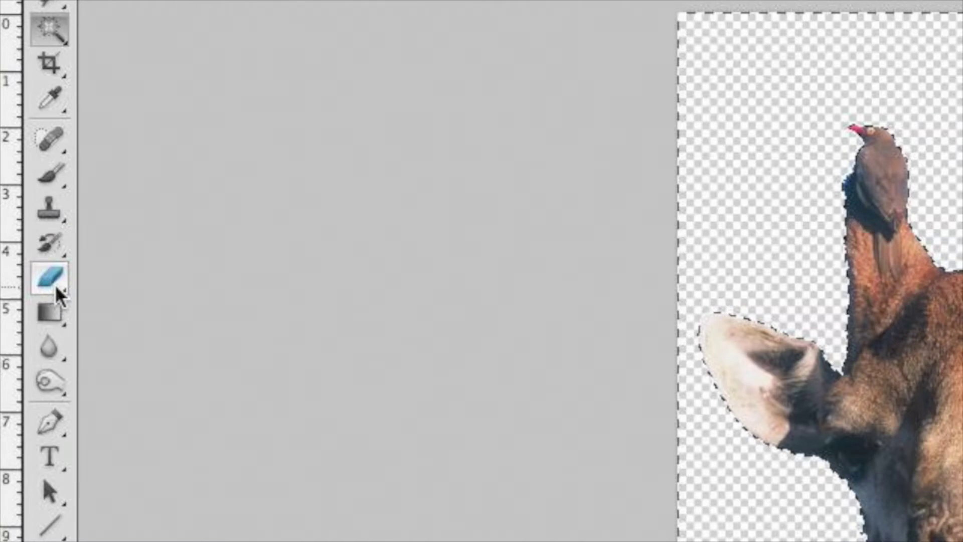
Clear the selection and erase the leftover sky on both sides of the giraffe's neck with a soft 139 px eraser.
left_click(56, 287)
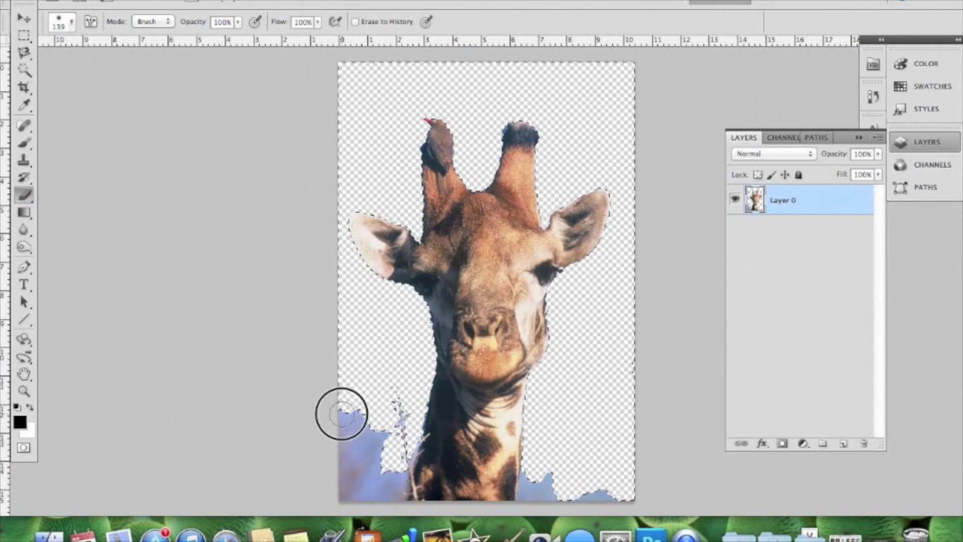
key("super+d")
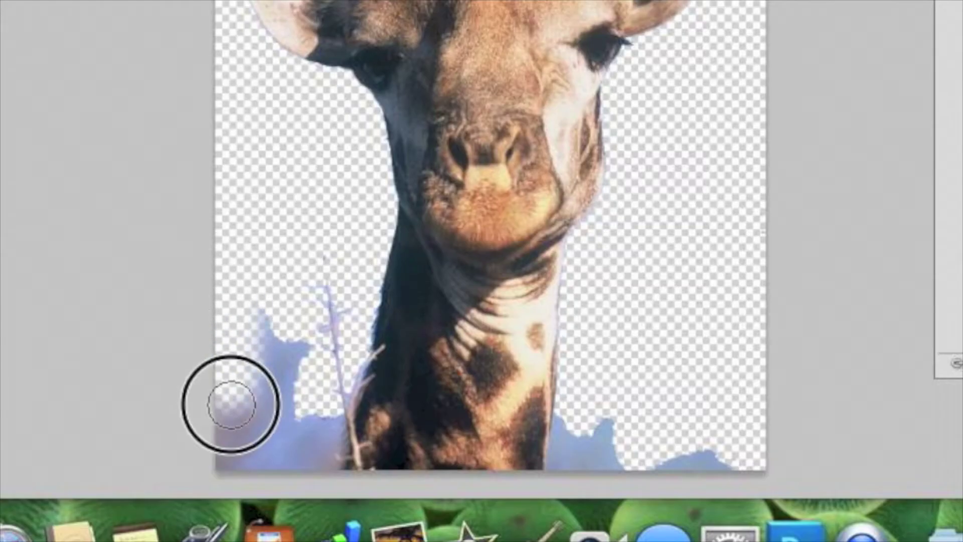
mouse_move(234, 377)
left_mouse_down()
mouse_move(214, 381)
mouse_move(226, 452)
mouse_move(201, 172)
mouse_move(236, 338)
mouse_move(263, 280)
mouse_move(299, 310)
mouse_move(280, 385)
mouse_move(302, 271)
mouse_move(316, 313)
mouse_move(312, 334)
mouse_move(319, 323)
mouse_move(307, 457)
mouse_move(255, 414)
mouse_move(254, 437)
mouse_move(300, 470)
mouse_move(229, 466)
mouse_move(315, 477)
mouse_move(301, 478)
mouse_move(436, 471)
mouse_move(409, 480)
mouse_move(659, 471)
mouse_move(617, 456)
mouse_move(739, 465)
mouse_move(654, 448)
left_mouse_up()
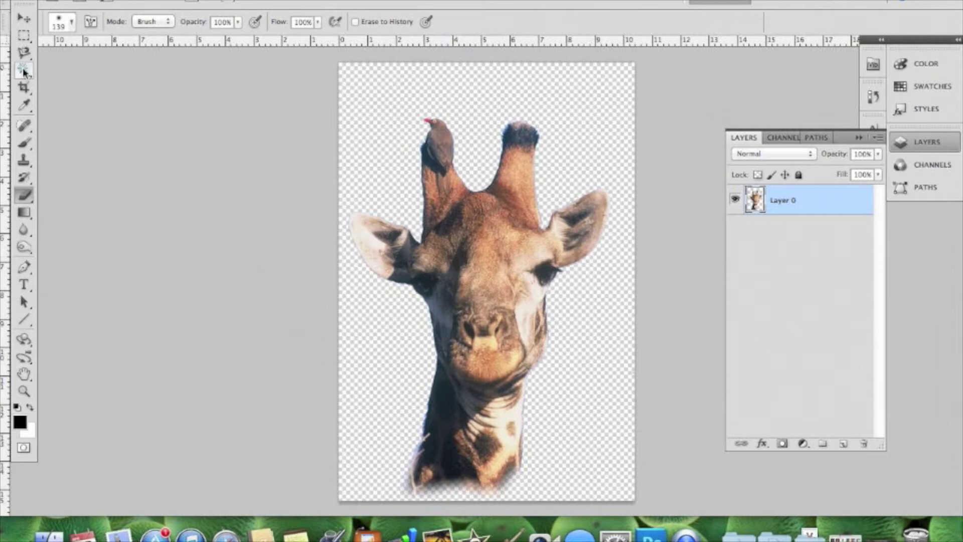
Set the eraser hardness to 100% and trim the blurry lower end of the giraffe's neck to a clean edge.
right_click(407, 321)
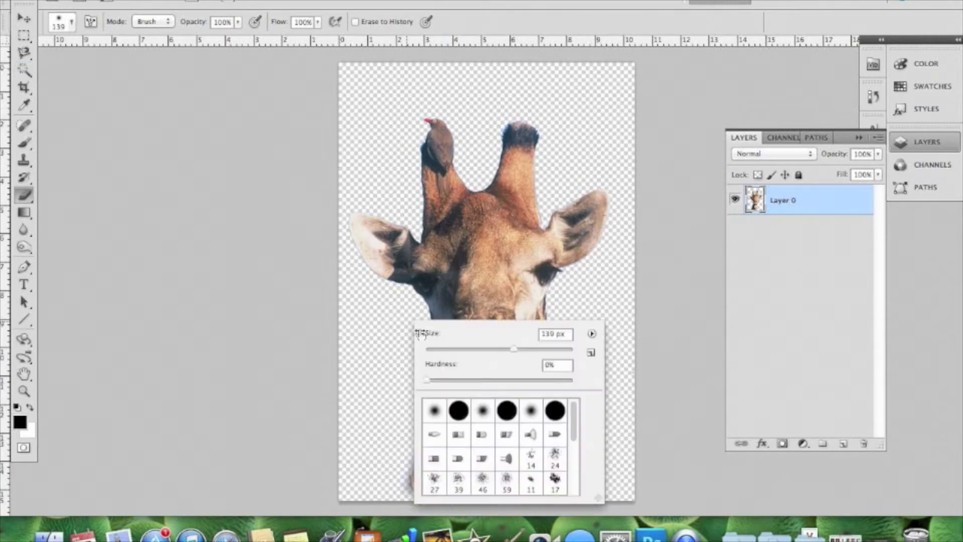
mouse_move(479, 380)
left_mouse_down()
mouse_move(576, 388)
mouse_move(645, 351)
left_mouse_up()
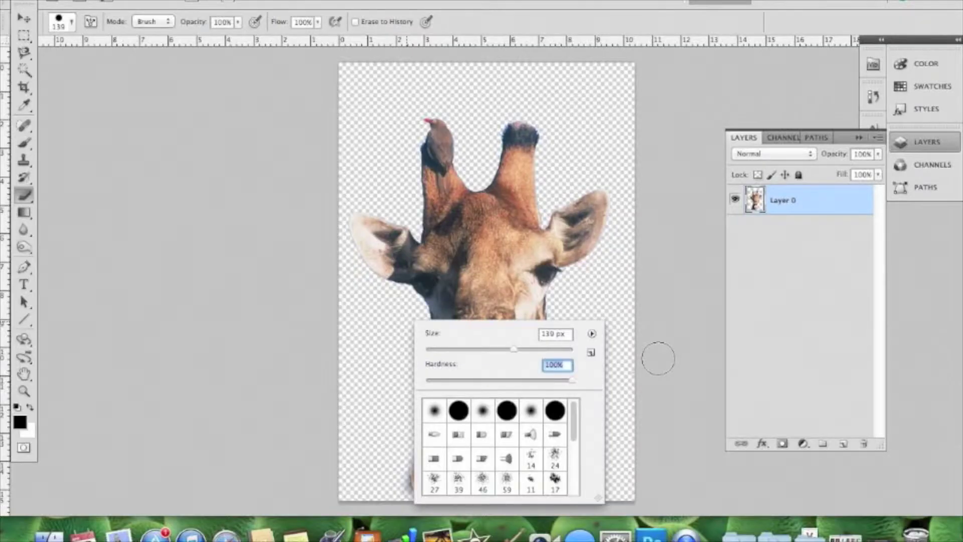
left_click(702, 218)
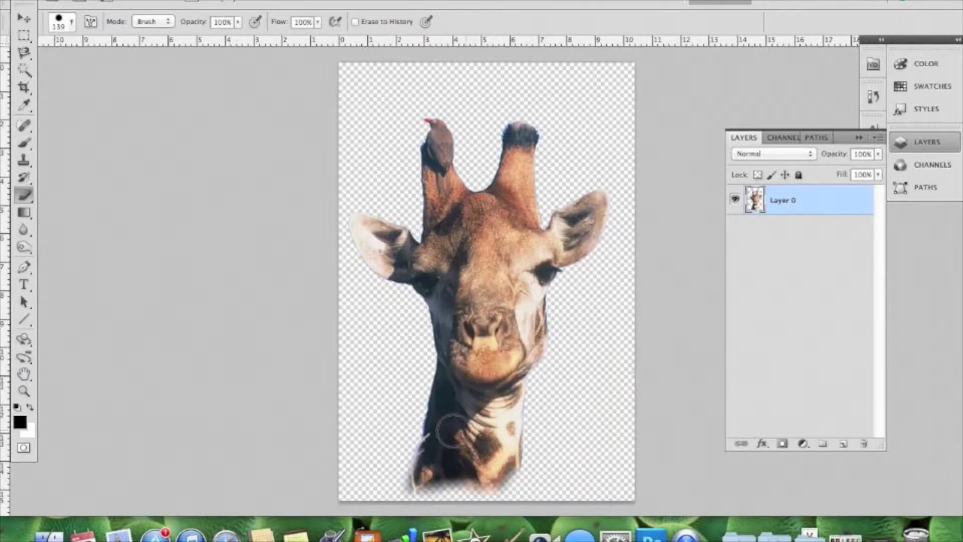
mouse_move(414, 437)
left_mouse_down()
mouse_move(415, 477)
mouse_move(439, 490)
mouse_move(447, 478)
mouse_move(566, 477)
left_mouse_up()
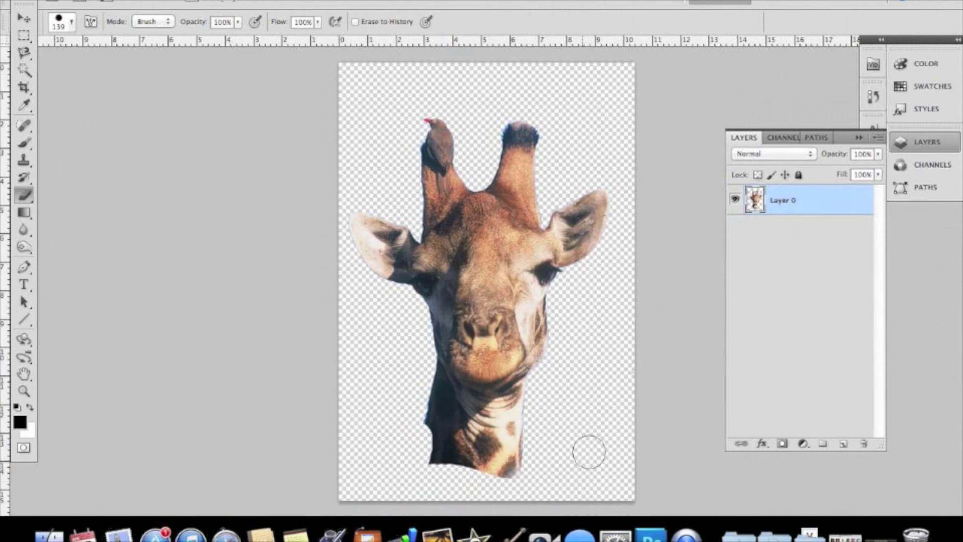
Copy the whole giraffe cutout and paste it into the tuxedo portrait as a new layer.
key("super+a")
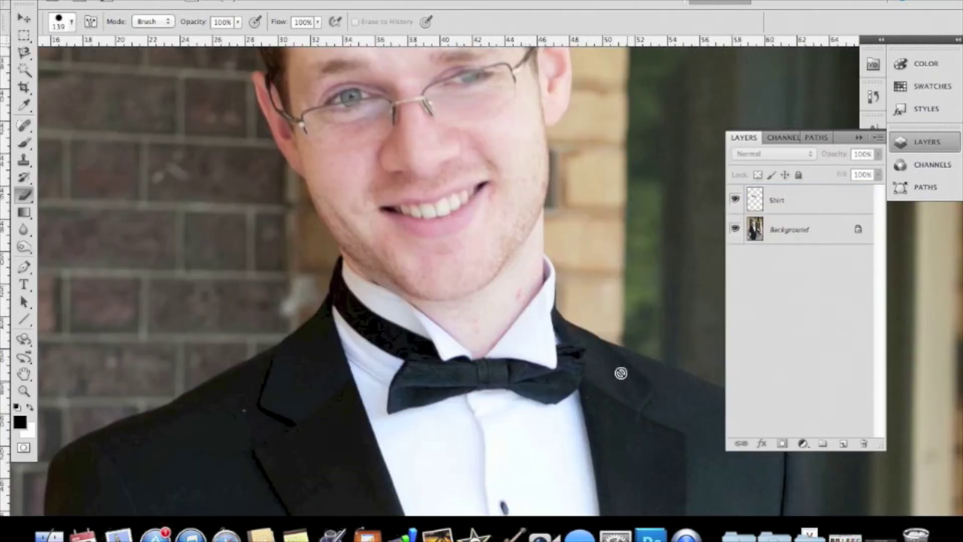
scroll(552, 271, "up", 5)
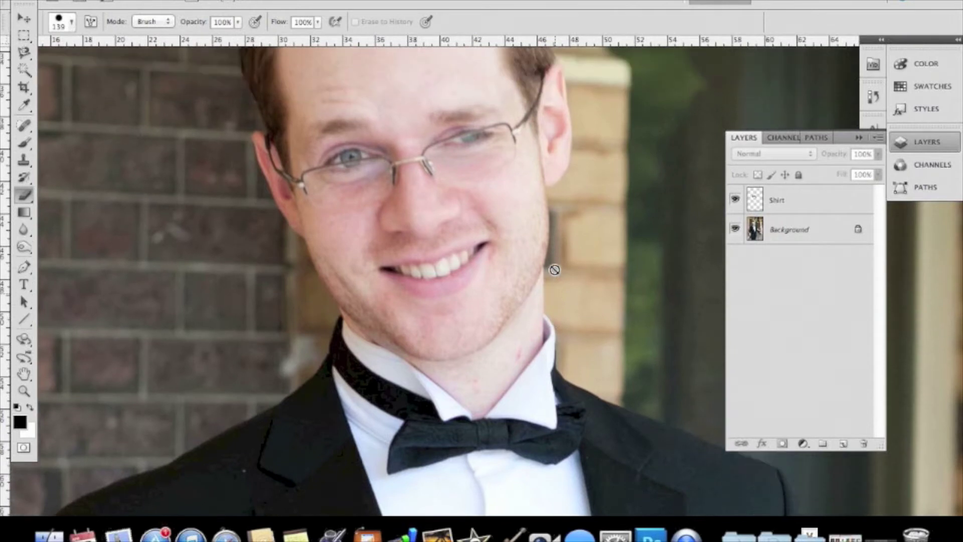
scroll(549, 271, "down", 5)
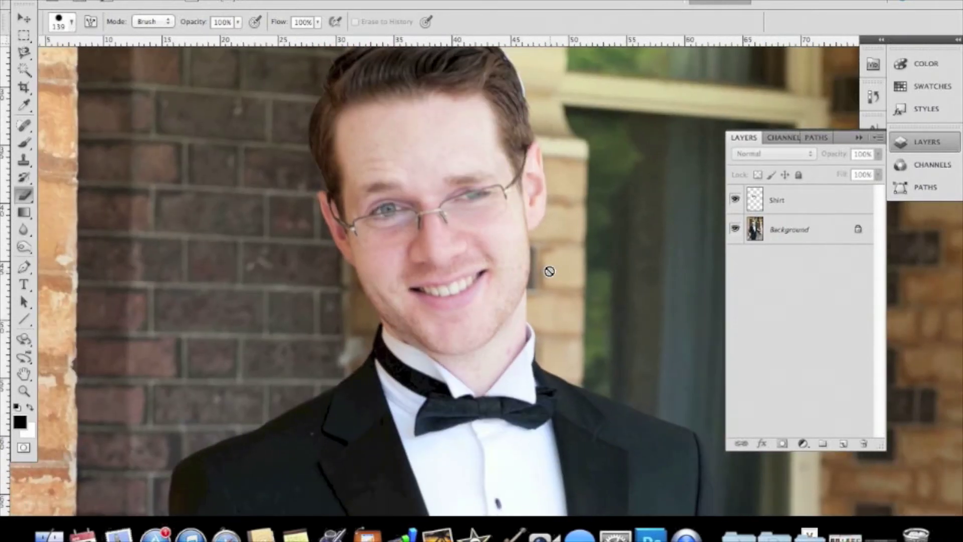
key("ctrl+v")
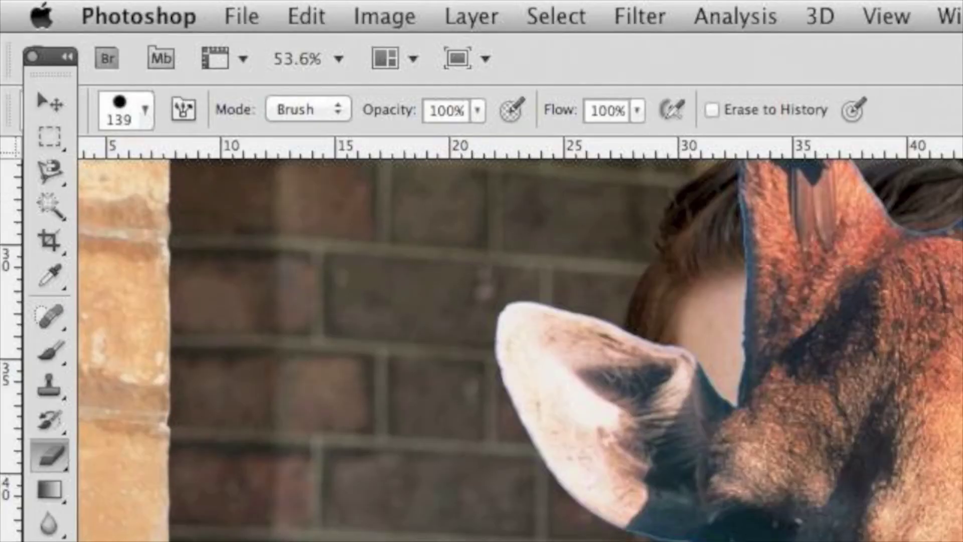
Resize and reposition the giraffe layer with Free Transform so its head covers the man's head, and apply the transformation.
left_click(316, 8)
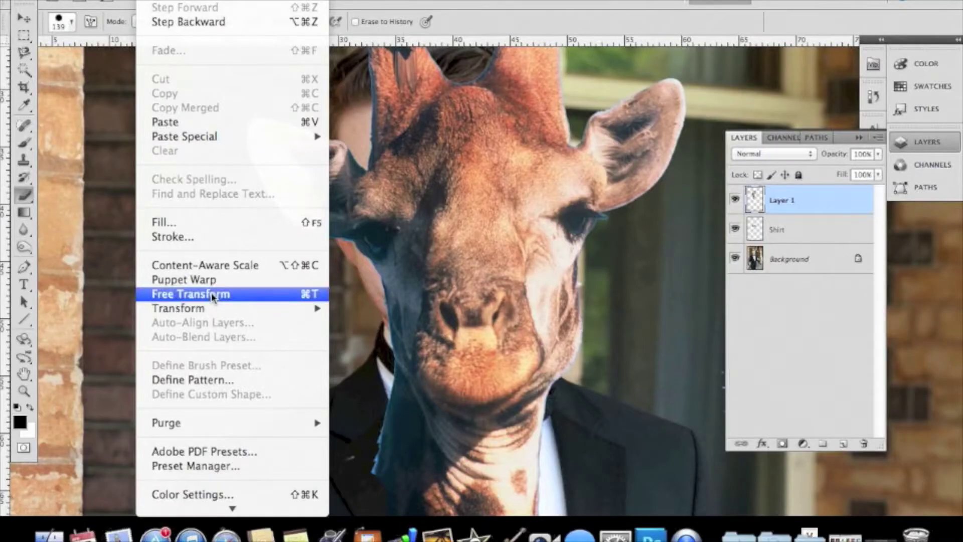
left_click(424, 296)
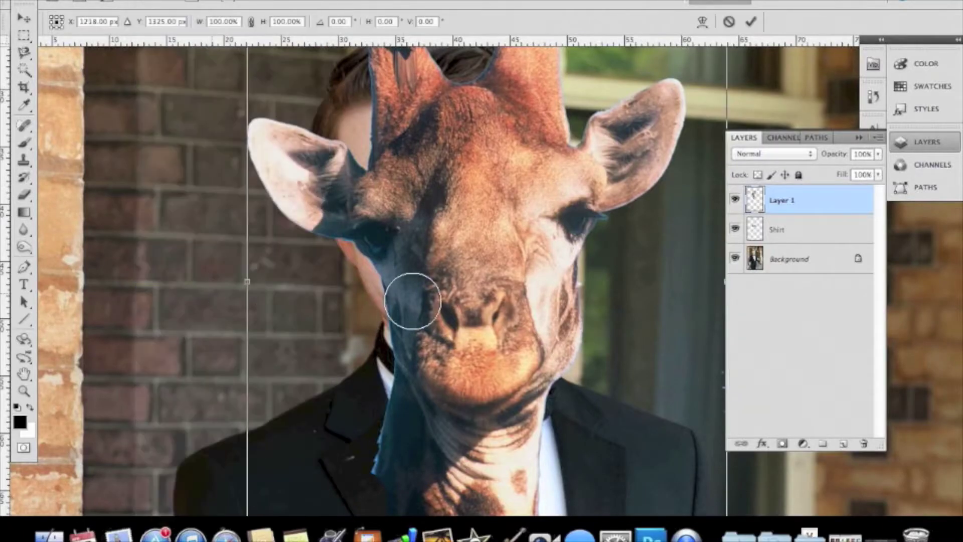
key("super+minus")
key("super+minus")
key("super+minus")
key("super+minus")
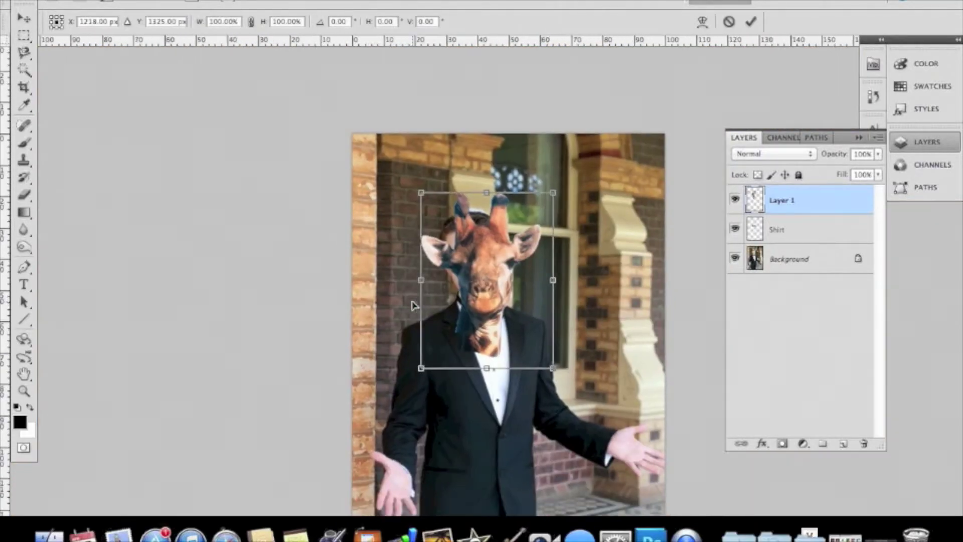
key("super+plus")
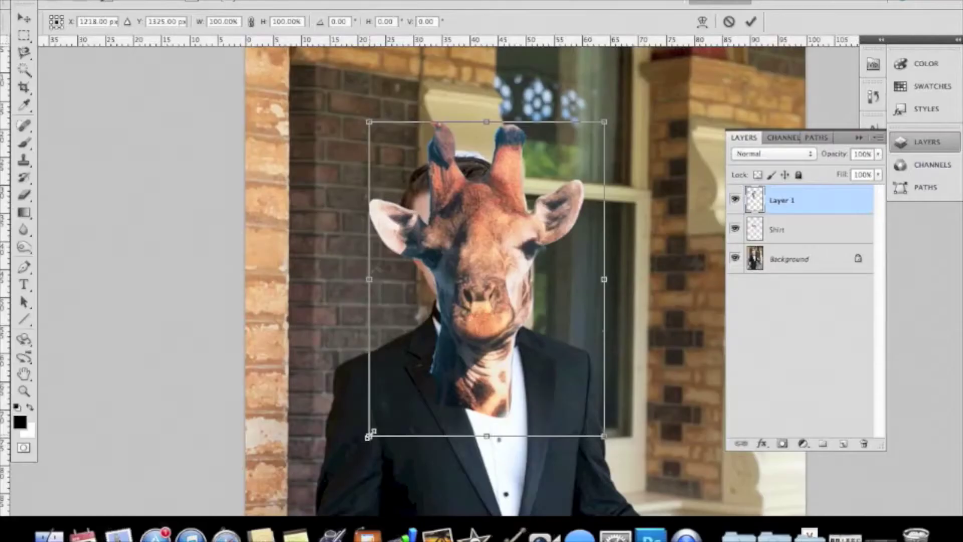
left_click_drag(379, 398, 401, 374)
left_click_drag(384, 415, 386, 407)
left_click_drag(540, 347, 531, 306)
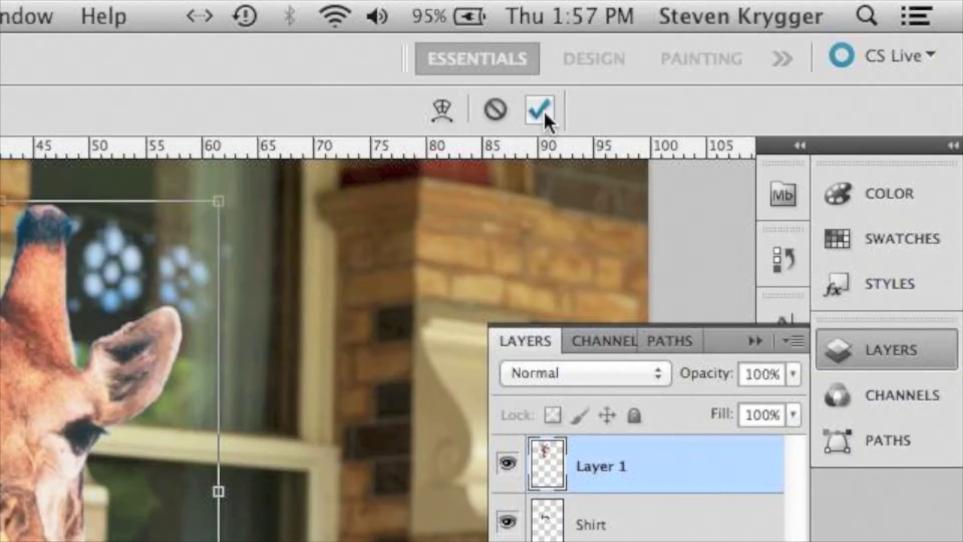
left_click(544, 111)
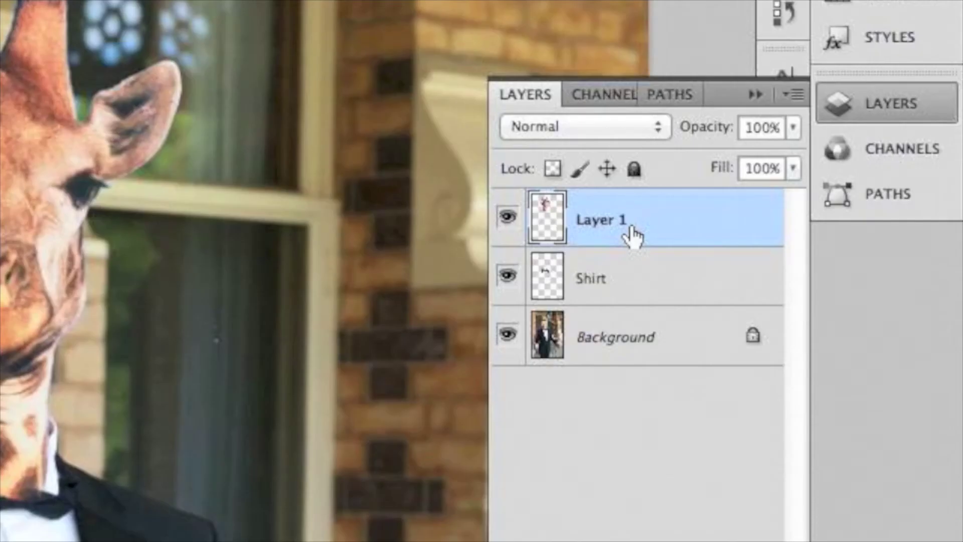
Move the pasted layer below the Shirt layer and rename it Giraffe.
left_click_drag(798, 206, 795, 235)
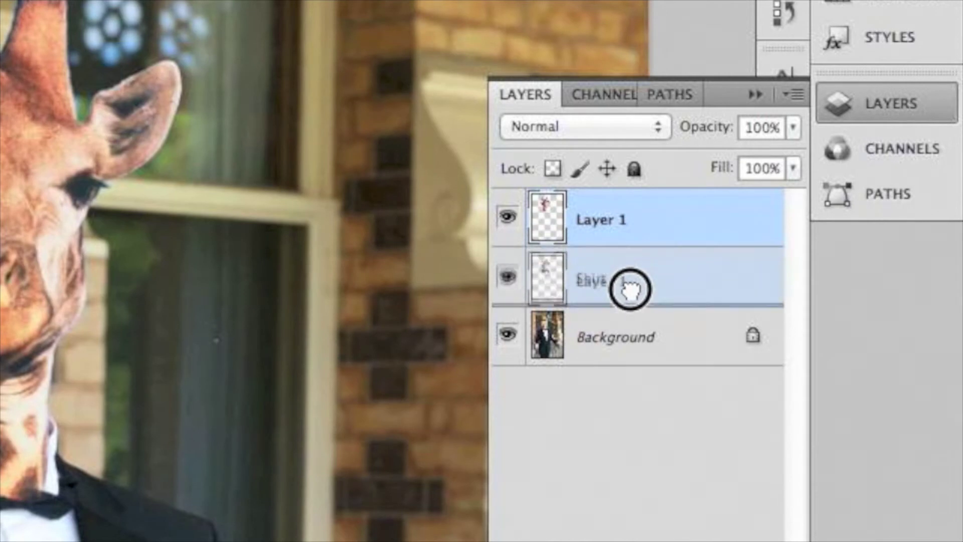
mouse_move(631, 289)
left_mouse_down()
mouse_move(633, 273)
mouse_move(629, 296)
left_mouse_up()
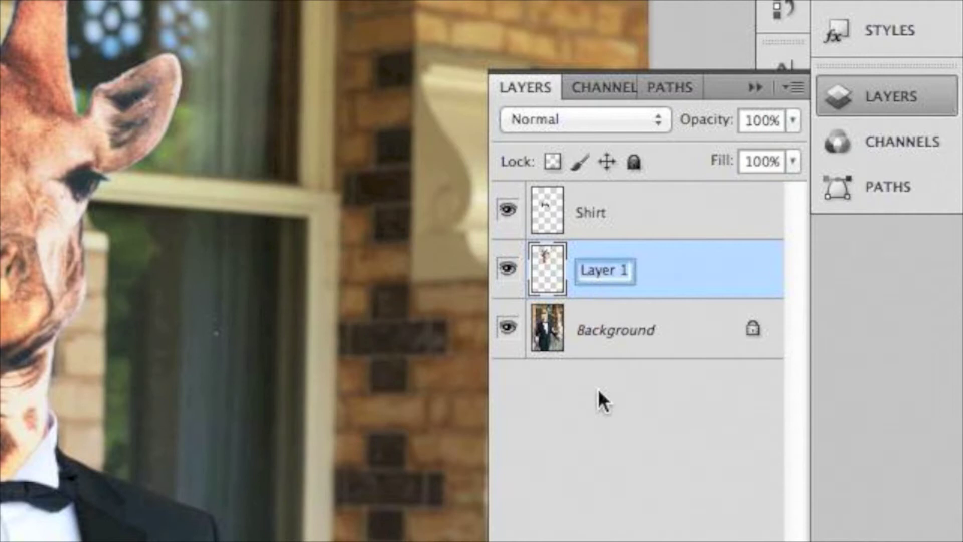
type("Gira")
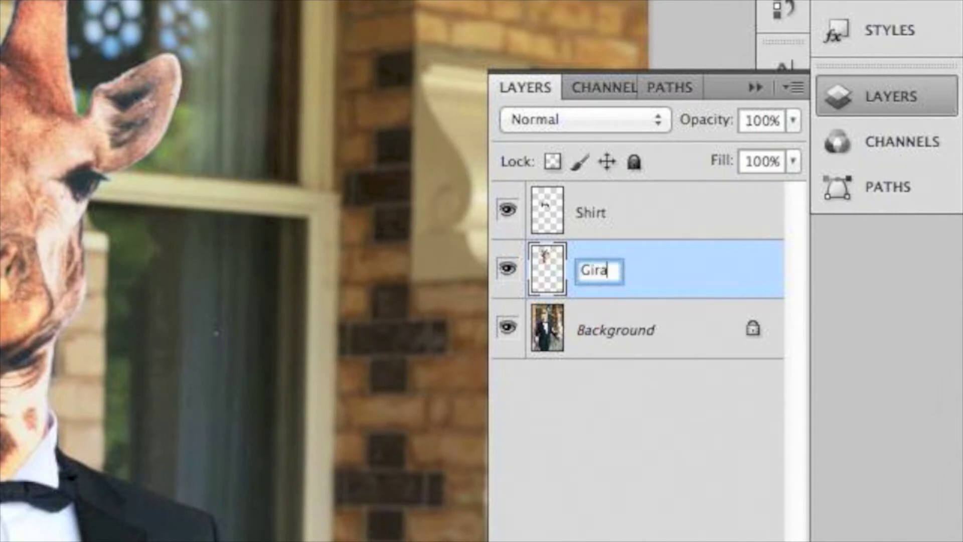
type("ffe")
key("Return")
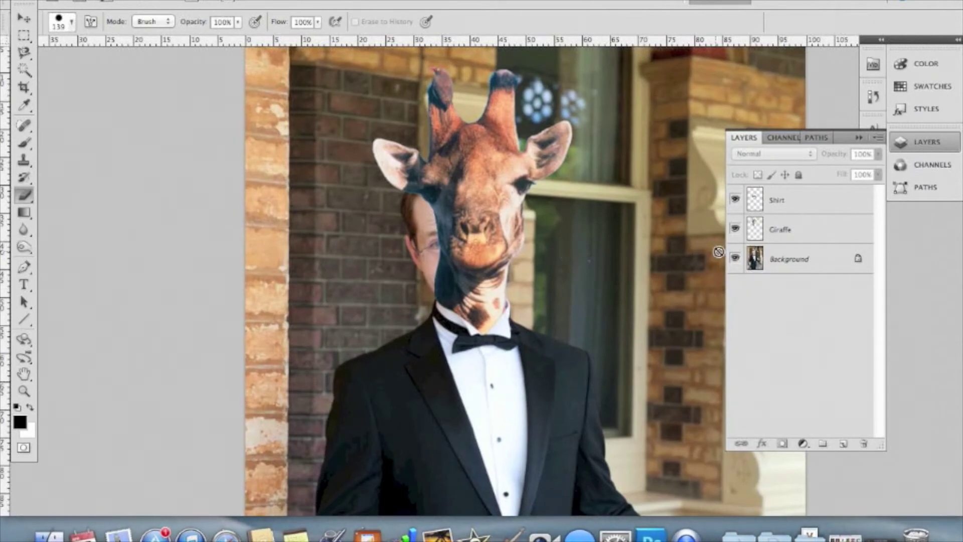
Compare the portrait with and without the Giraffe layer, leaving that layer hidden.
left_click(735, 229)
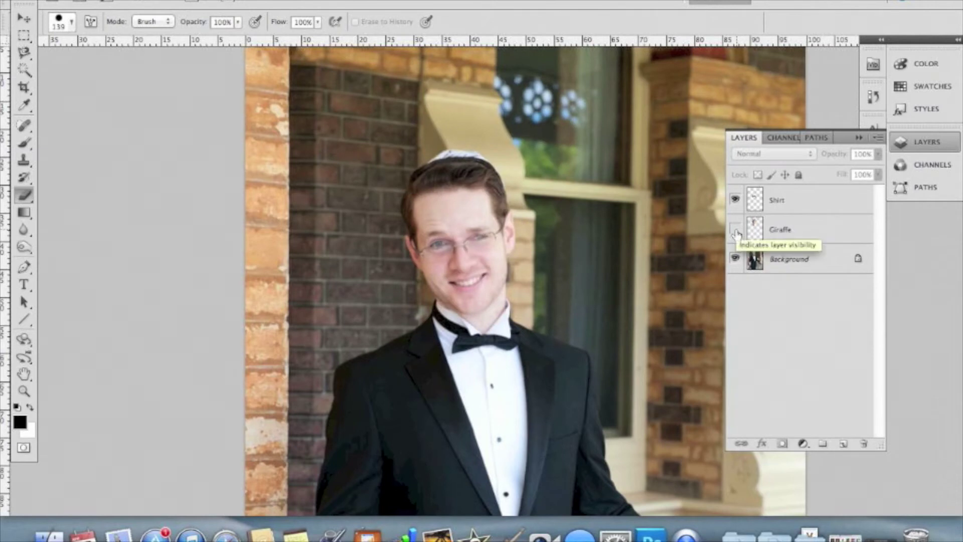
left_click(735, 230)
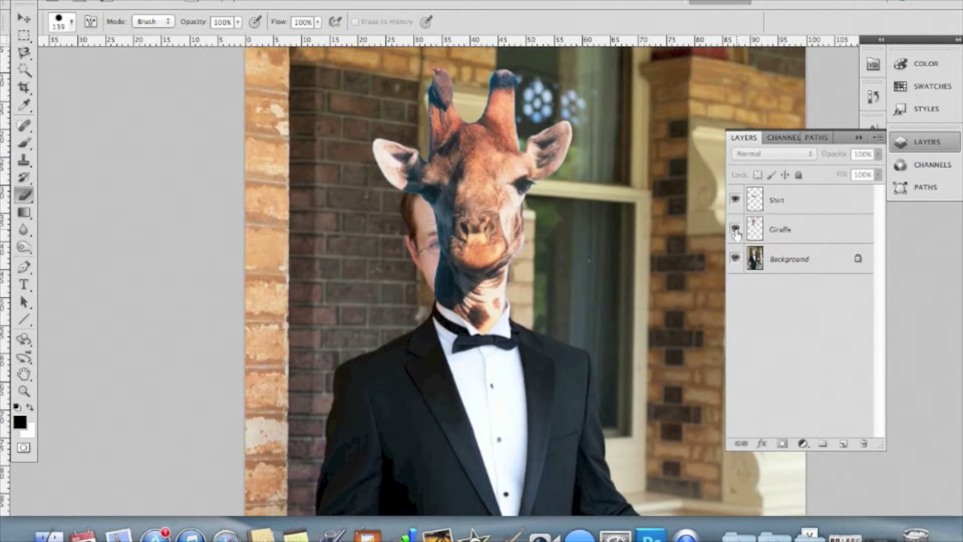
left_click(735, 229)
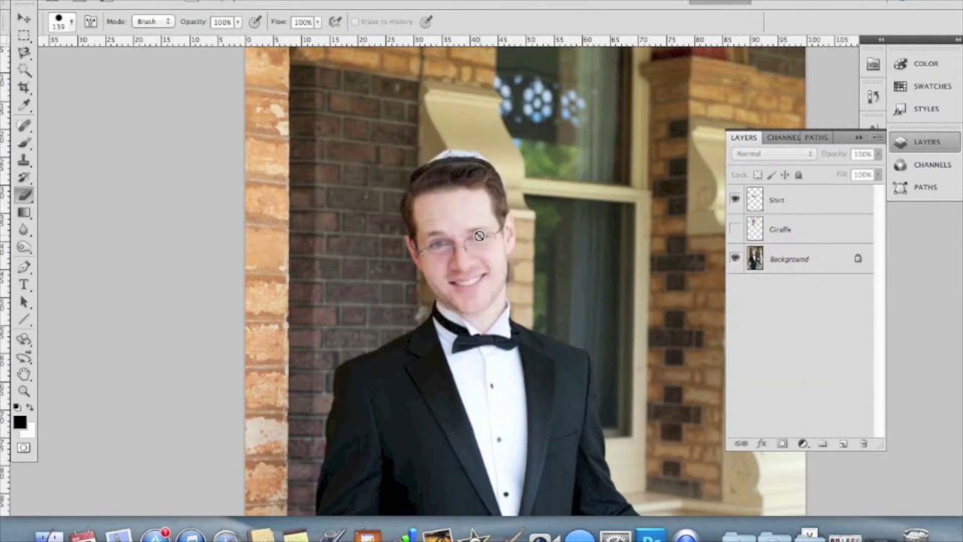
Sample the dark brick wall with the Clone Stamp and paint it over the brick-side hair and forehead of the man.
scroll(479, 235, "up", 3)
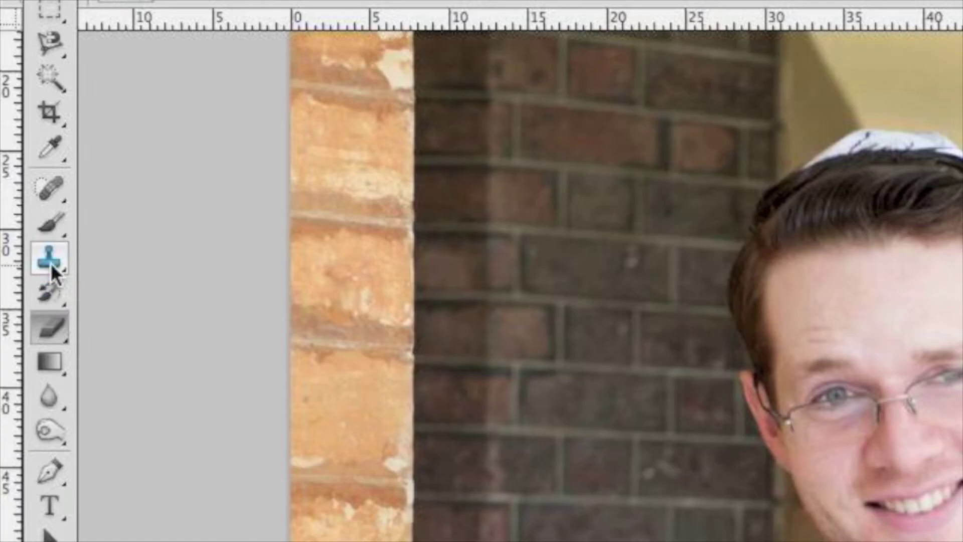
left_click(50, 263)
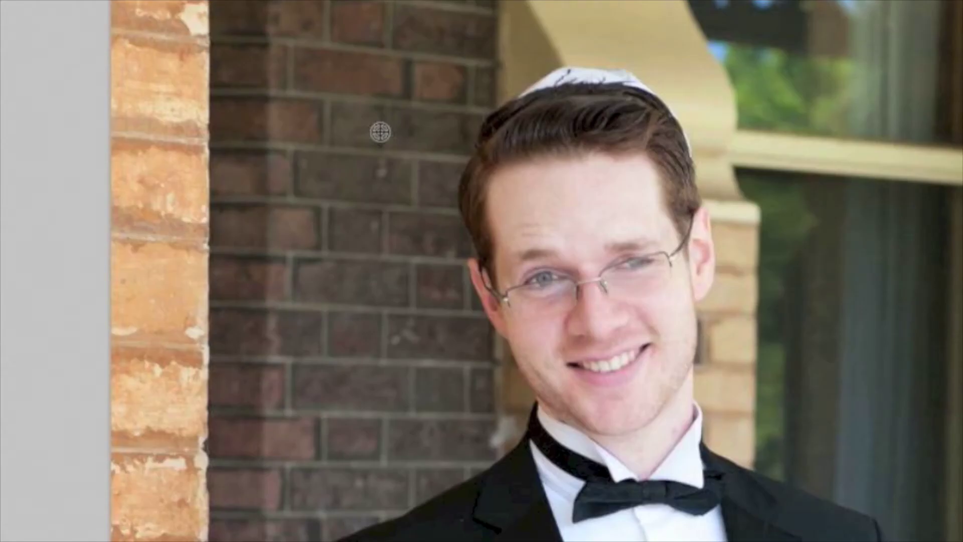
left_click(380, 131, "alt")
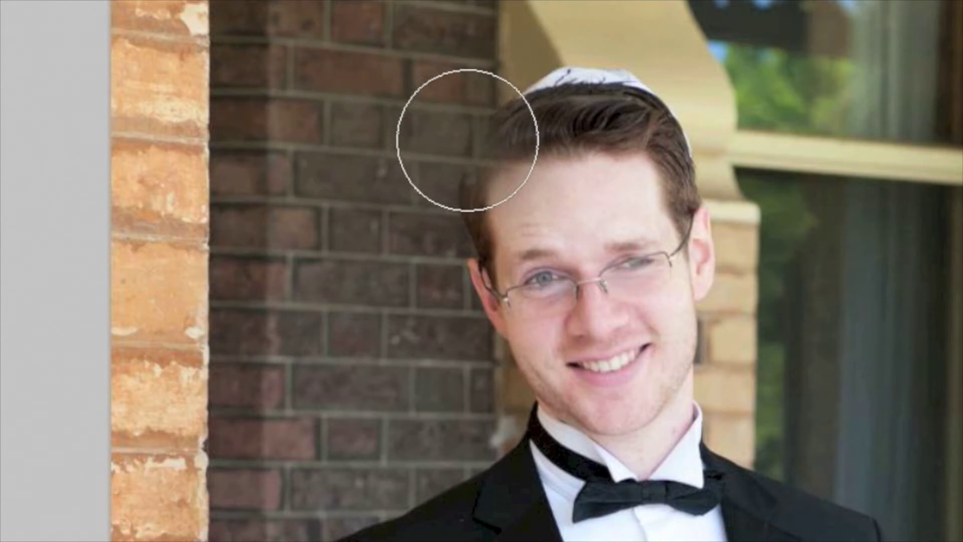
left_click_drag(477, 141, 490, 143)
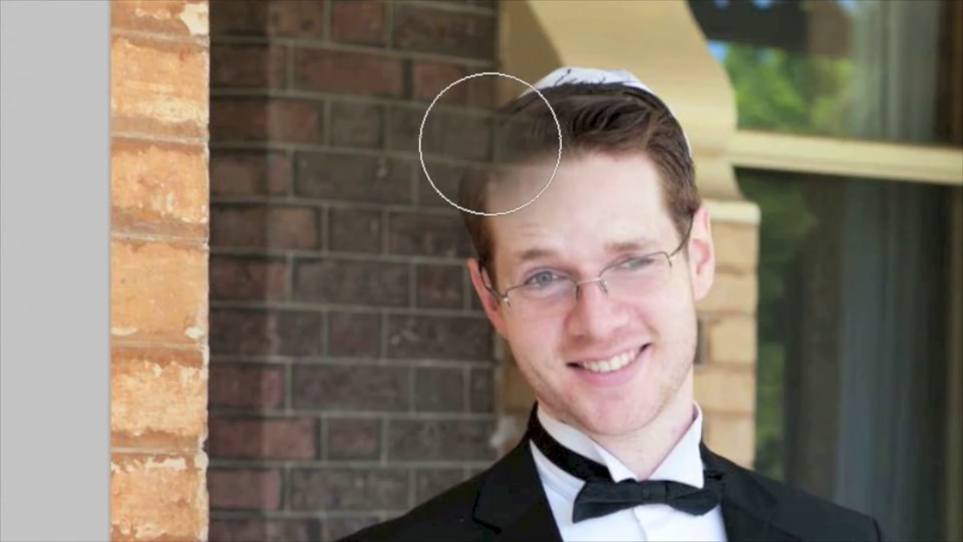
left_click(490, 143)
left_click(491, 142)
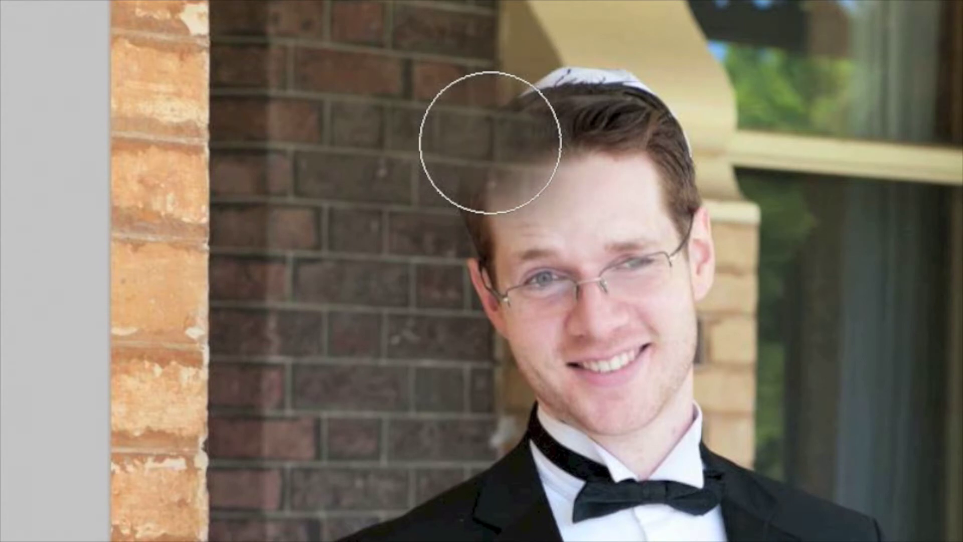
left_click(490, 143)
left_click(490, 142)
left_click(490, 143)
left_click(490, 142)
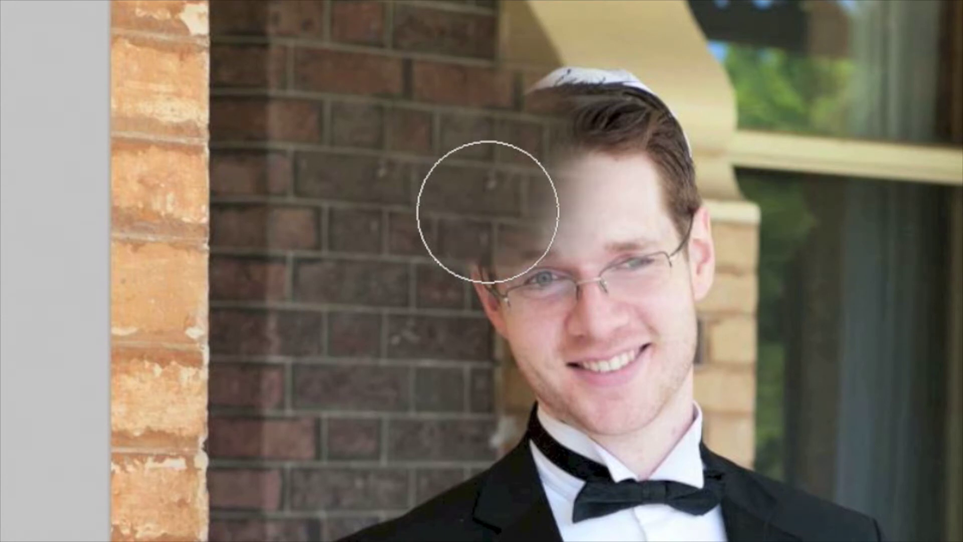
Clone the bricks down over the man's brick-side eye, cheek and jaw, and check the coverage by briefly showing the Giraffe layer.
left_click(488, 211)
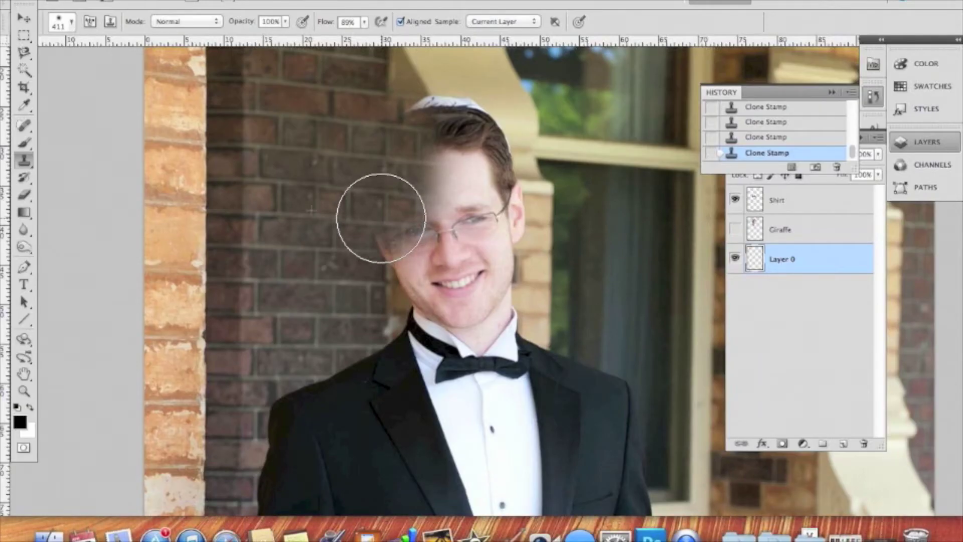
mouse_move(381, 218)
left_mouse_down()
mouse_move(390, 274)
mouse_move(402, 279)
mouse_move(407, 262)
left_mouse_up()
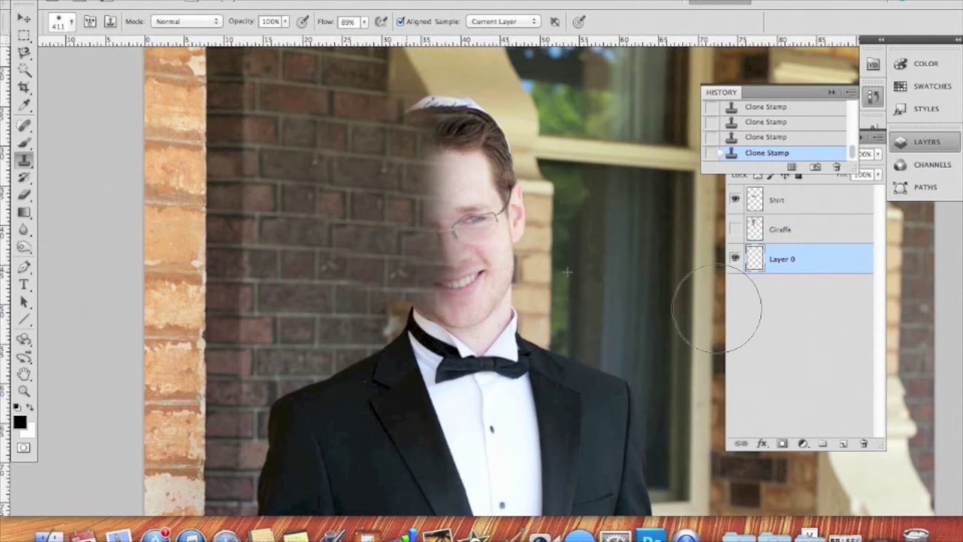
left_click(735, 230)
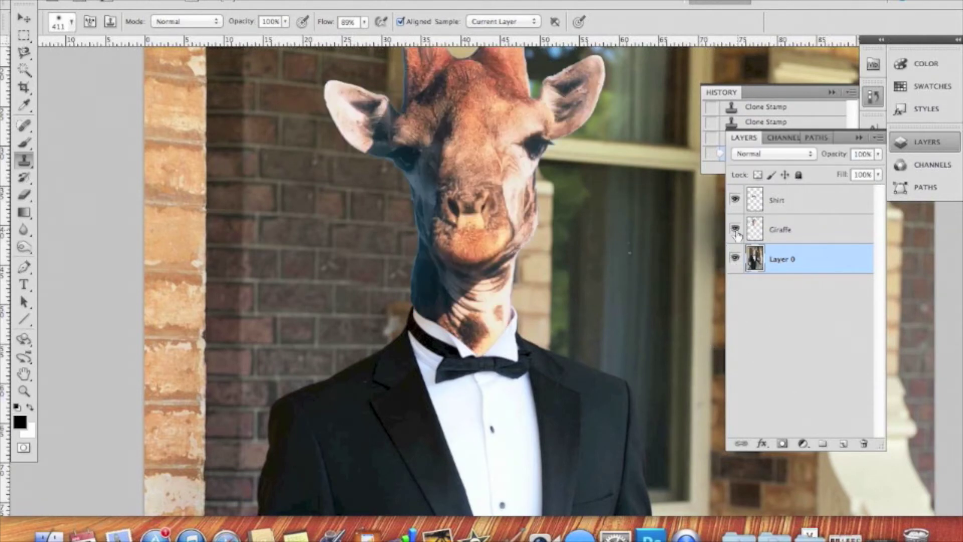
left_click(736, 229)
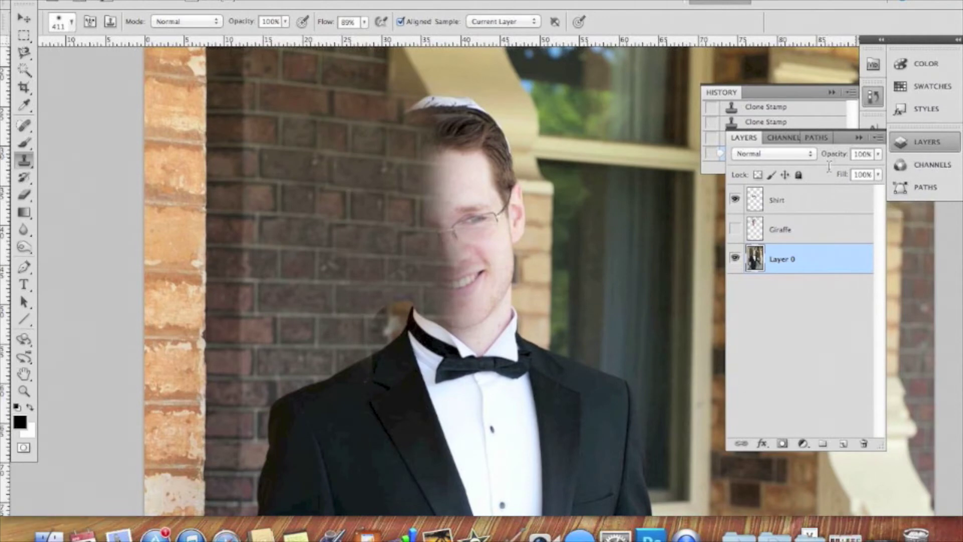
Erase the leftover original background beside the collar on the Shirt layer with a 139 px eraser.
left_click(785, 203)
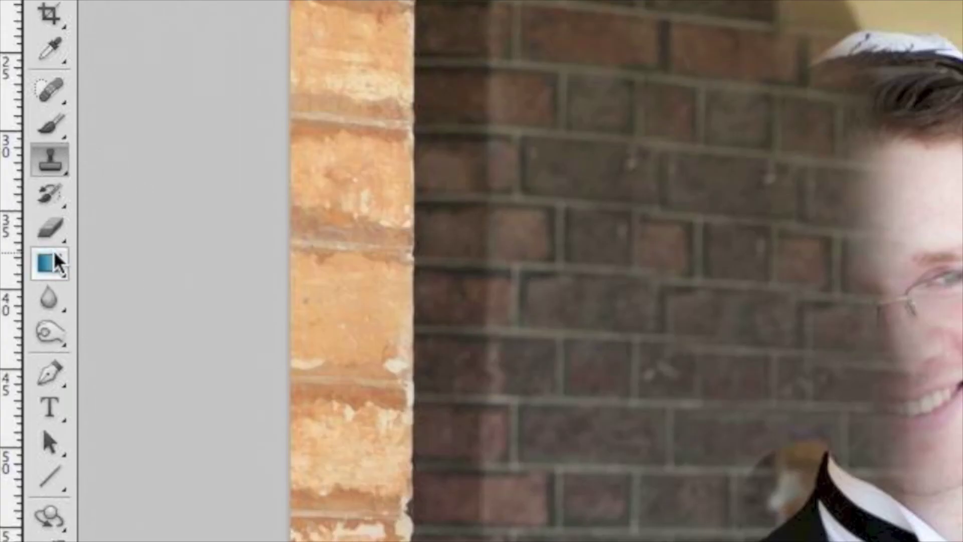
left_click(52, 234)
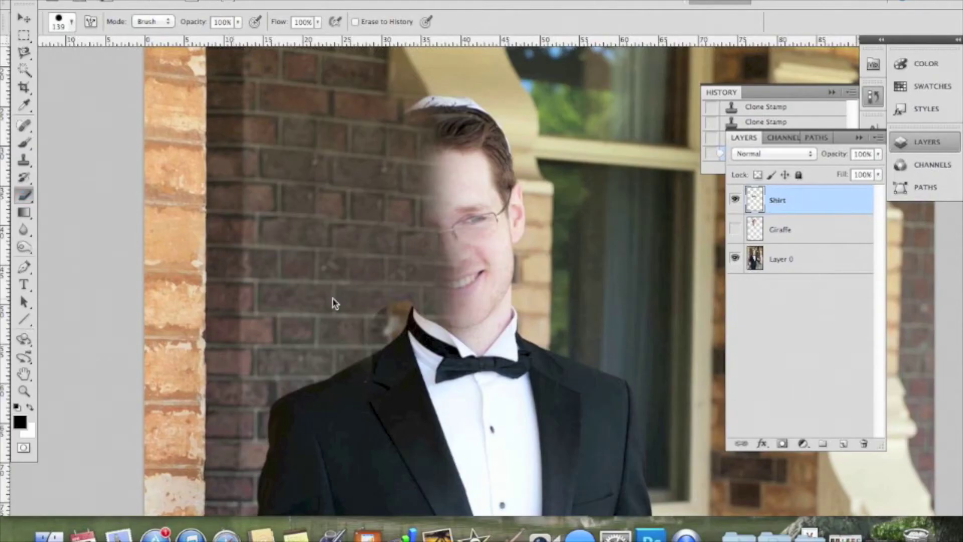
scroll(411, 313, "up", 5)
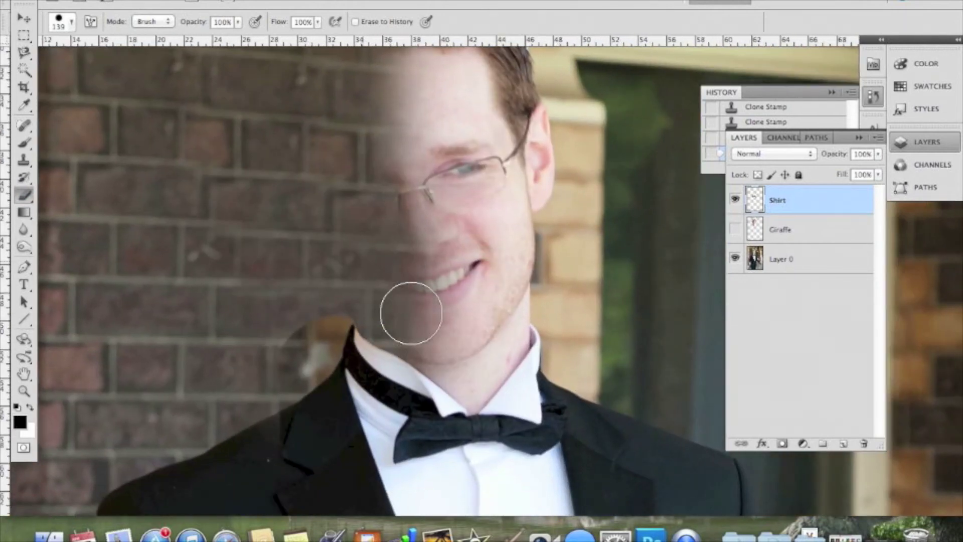
scroll(411, 314, "down", 2)
scroll(411, 313, "left", 2)
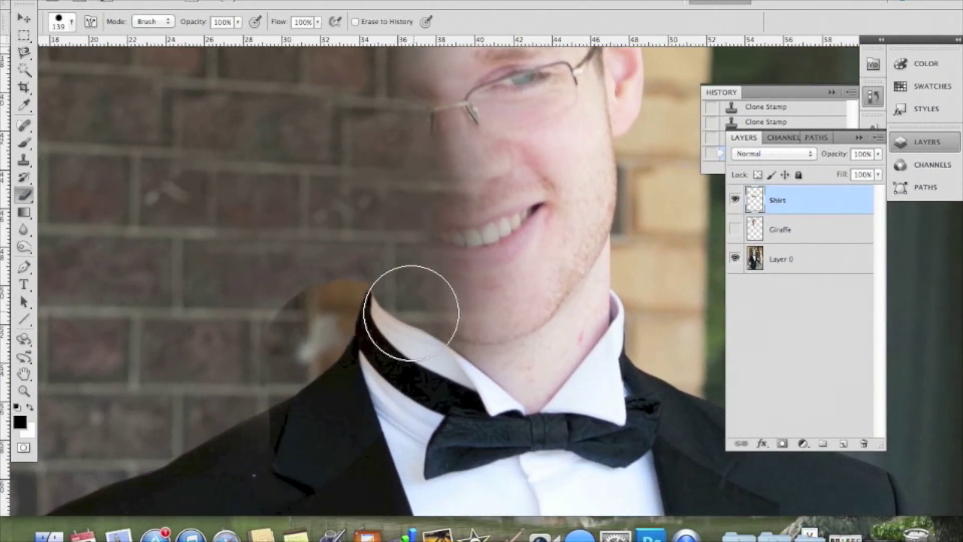
mouse_move(299, 278)
left_mouse_down()
mouse_move(308, 295)
mouse_move(263, 356)
mouse_move(258, 351)
mouse_move(312, 312)
mouse_move(309, 320)
mouse_move(338, 228)
mouse_move(383, 241)
left_mouse_up()
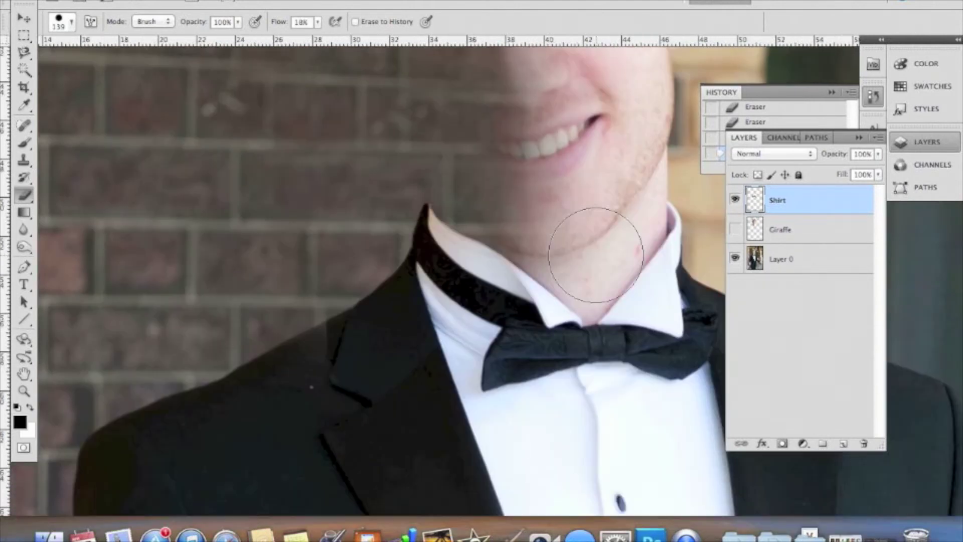
Show the Giraffe layer again over the retouched portrait.
key("super+minus")
scroll(596, 254, "up", 4)
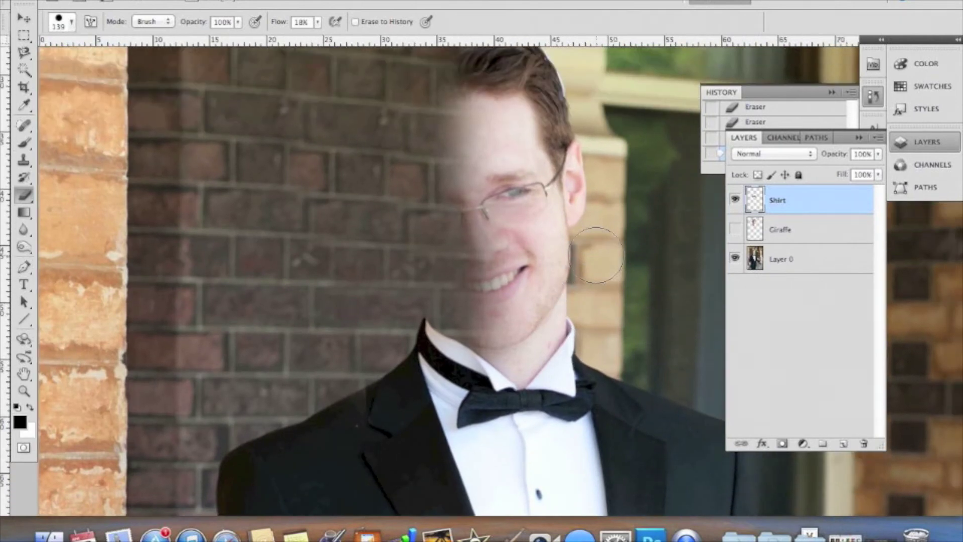
scroll(596, 255, "up", 3)
key("super+minus")
key("super+minus")
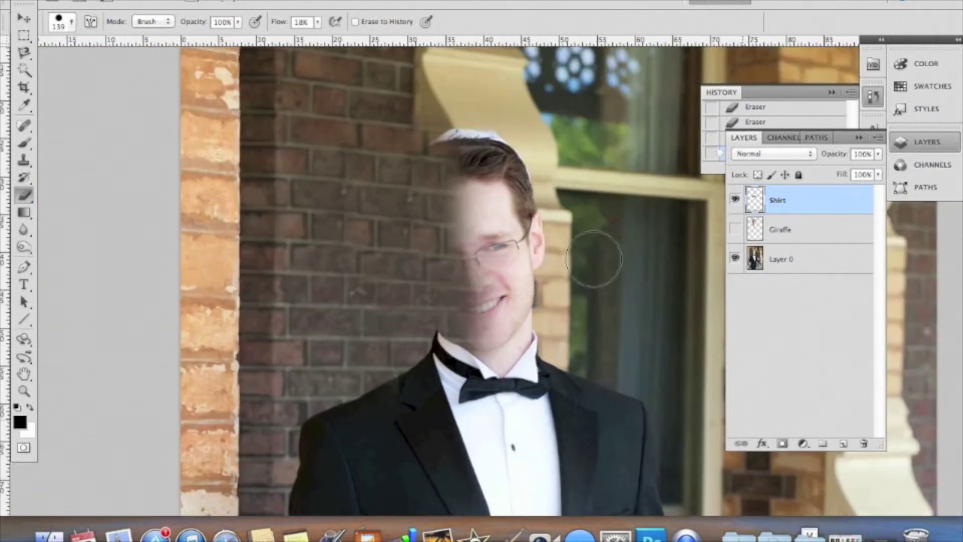
left_click(735, 230)
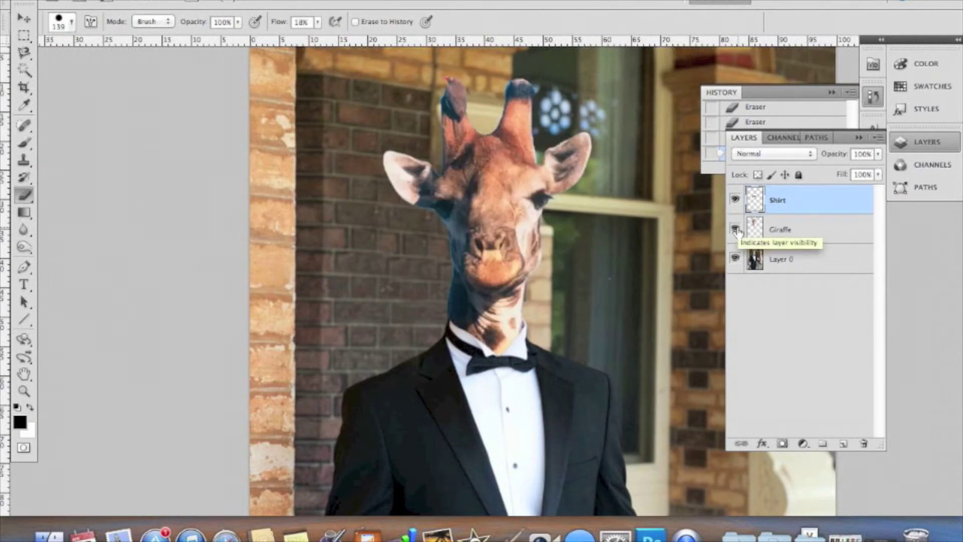
Nudge the Giraffe layer horizontally with the Move tool until its neck sits centred inside the shirt collar.
key("super+plus")
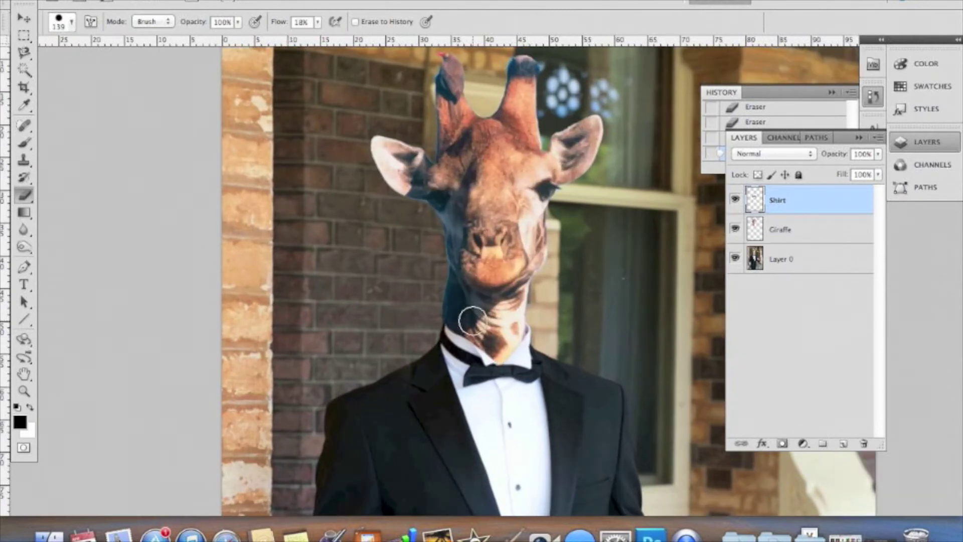
key("super+plus")
key("super+plus")
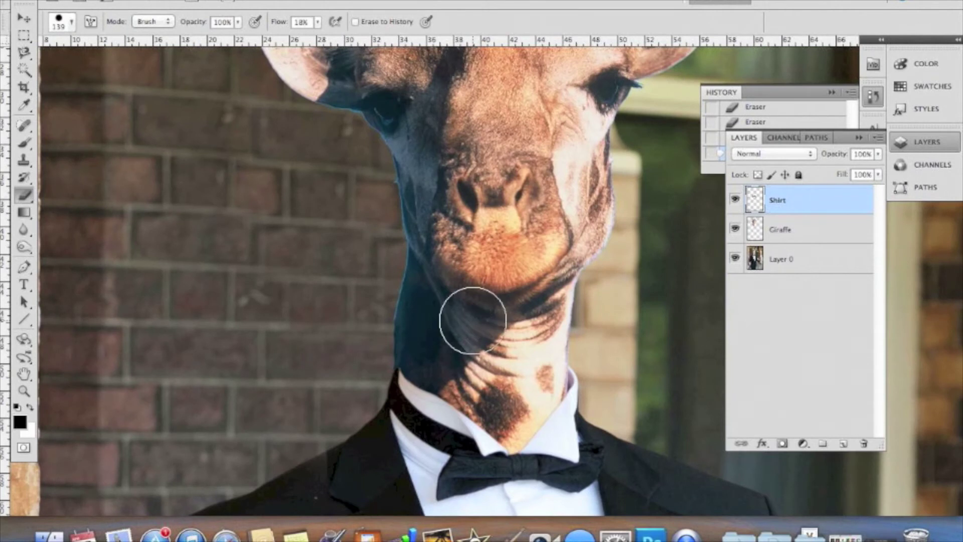
scroll(577, 331, "down", 3)
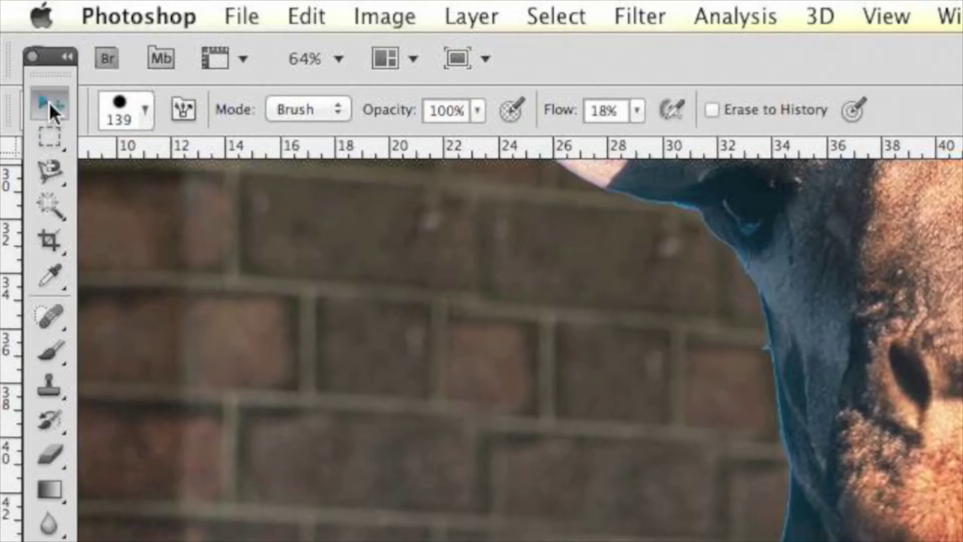
left_click(49, 102)
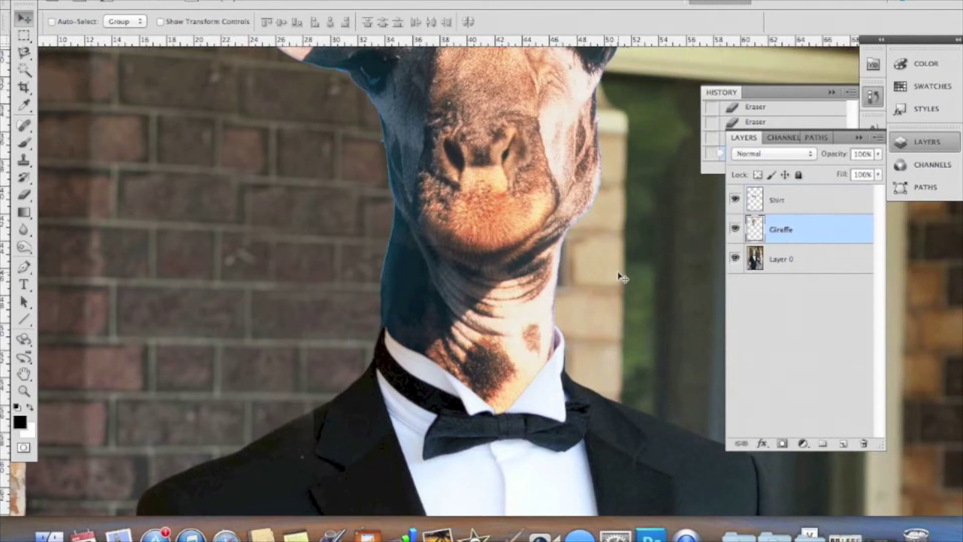
key("Right")
key("Right")
key("Right")
key("Right")
key("Right")
key("Right")
key("Right")
key("Right")
key("Right")
key("Right")
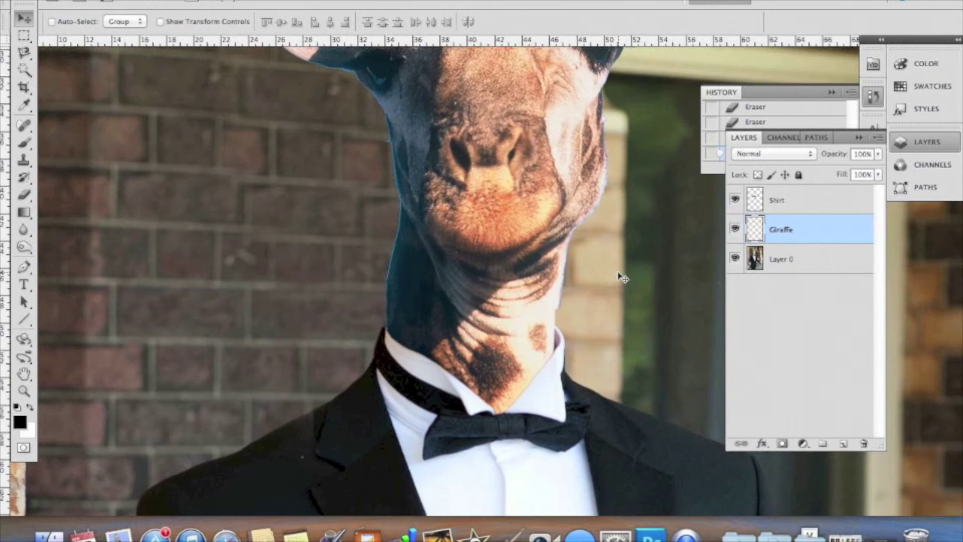
key("Right")
key("Right")
key("Right")
key("Left")
key("Left")
key("Left")
key("Left")
key("Left")
key("Left")
key("Left")
key("Left")
key("Left")
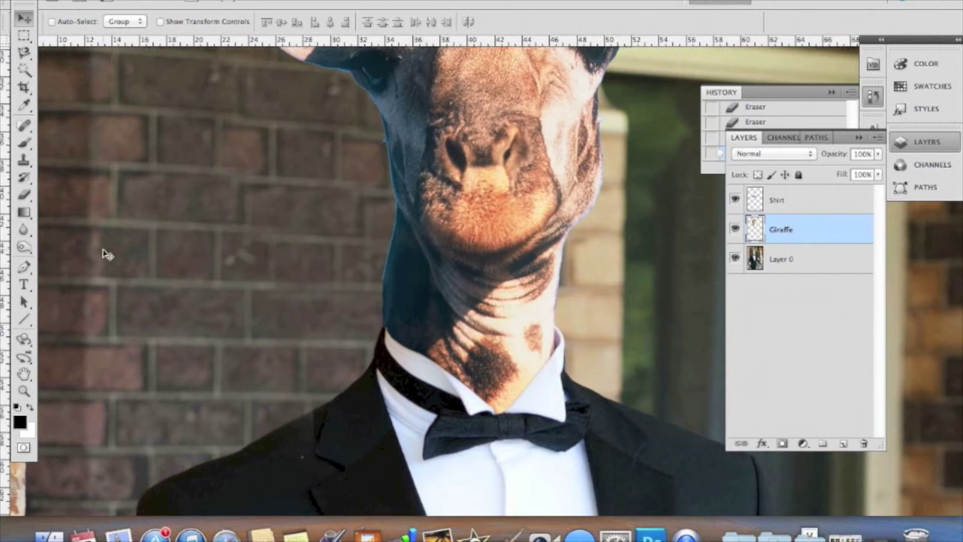
Erase the fringe along the brick-side edge of the giraffe's neck on the Giraffe layer with a 72 px eraser.
left_click(24, 195)
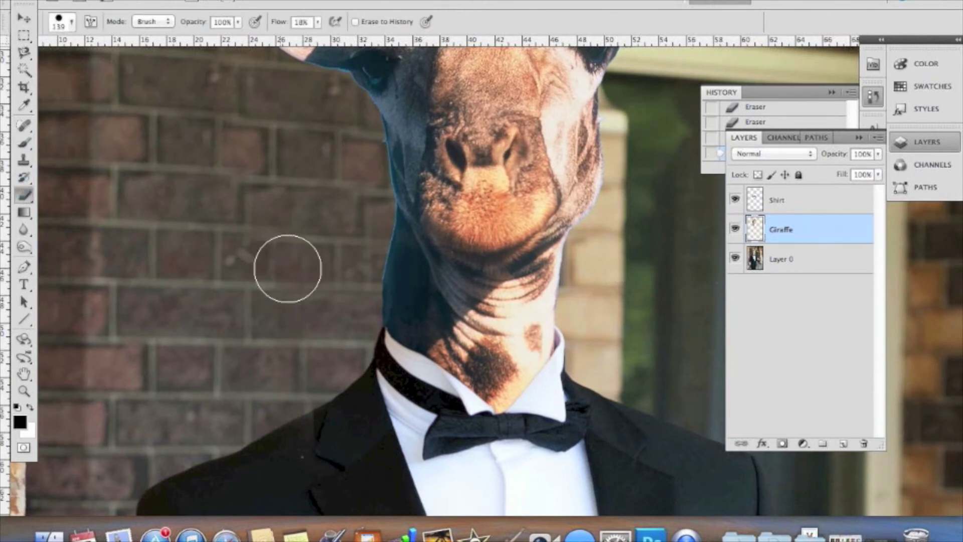
right_click(346, 231)
type("72")
key("Tab")
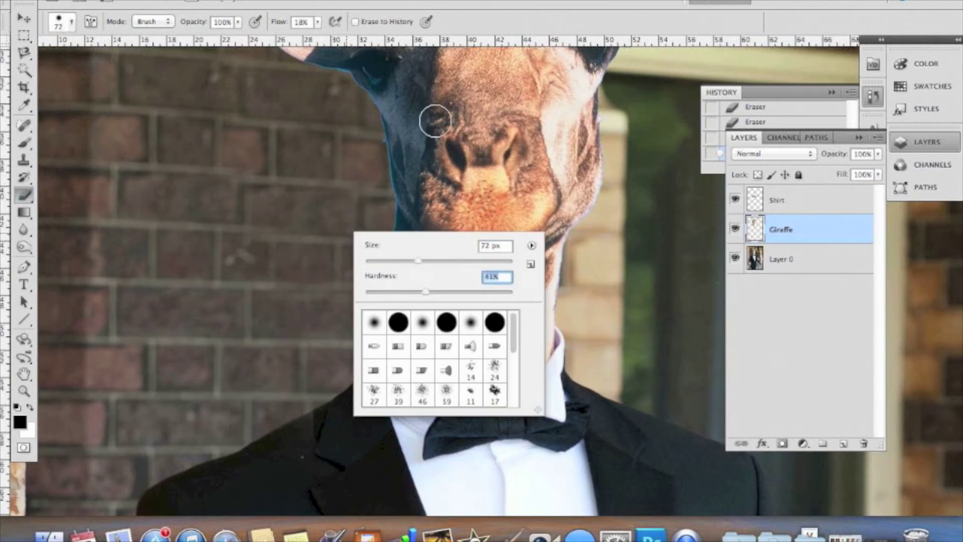
key("Return")
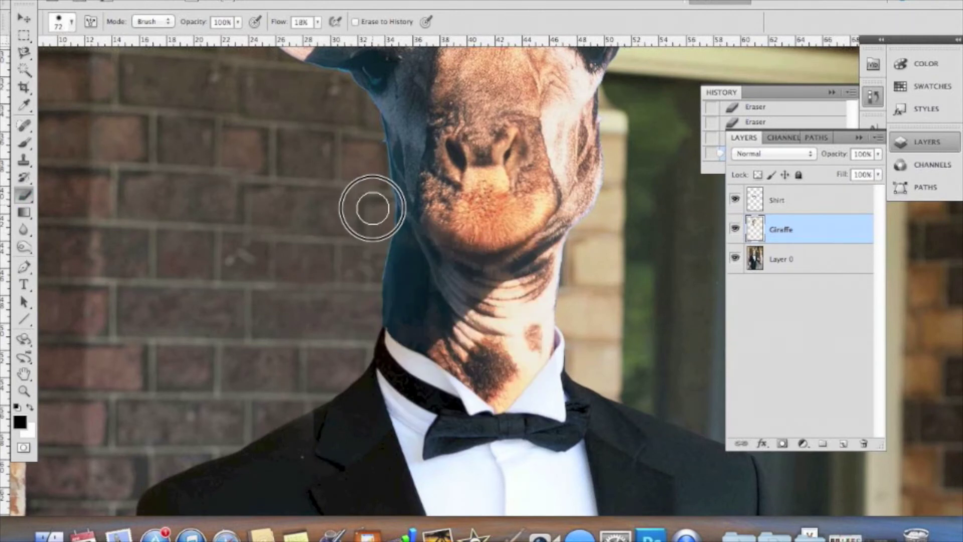
mouse_move(375, 235)
left_mouse_down()
mouse_move(370, 341)
mouse_move(376, 248)
mouse_move(363, 324)
mouse_move(369, 235)
mouse_move(369, 337)
mouse_move(375, 244)
mouse_move(366, 327)
mouse_move(370, 249)
mouse_move(369, 338)
mouse_move(366, 329)
mouse_move(379, 353)
mouse_move(365, 284)
mouse_move(381, 222)
left_mouse_up()
Clean the Giraffe layer's neck edge just above the brick-side collar with a harder 72 px eraser, and set its flow to 100%.
right_click(384, 381)
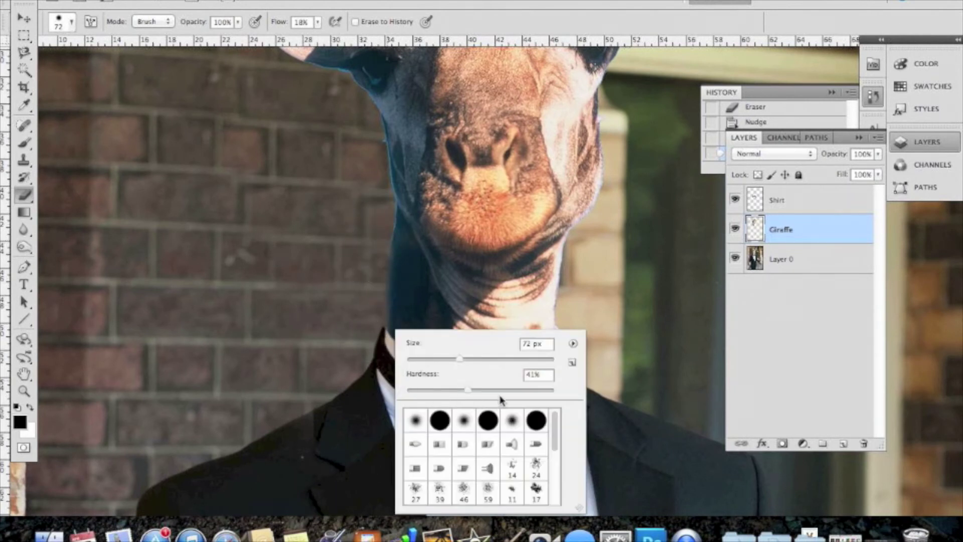
key("Return")
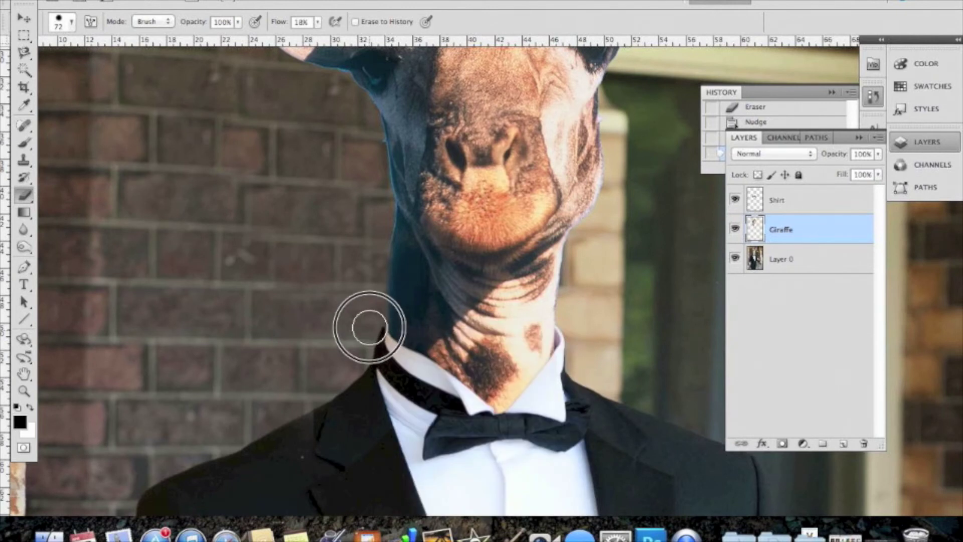
right_click(372, 313)
left_click_drag(464, 362, 531, 370)
key("Return")
mouse_move(372, 329)
left_mouse_down()
mouse_move(374, 236)
mouse_move(368, 315)
left_mouse_up()
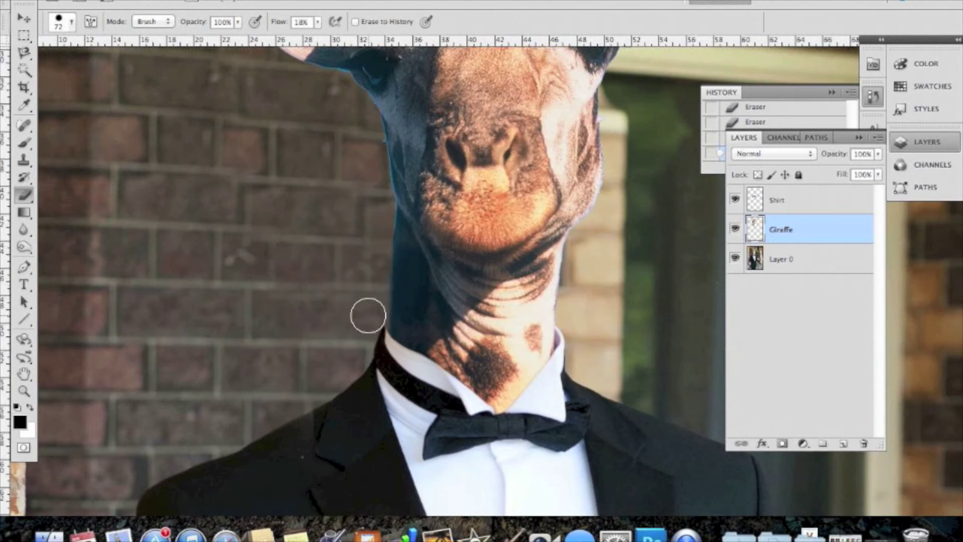
scroll(404, 175, "up", 5)
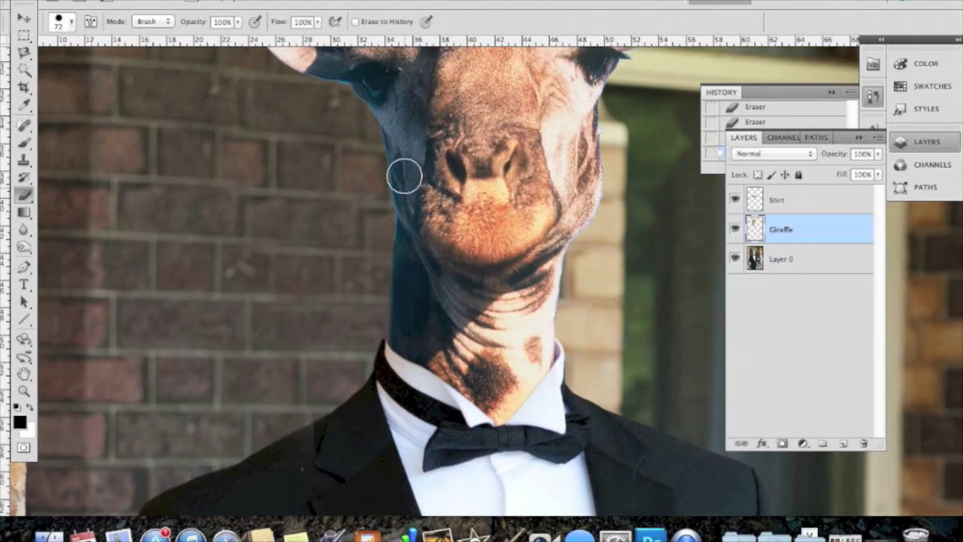
key("shift+0")
Examine how the giraffe head fits the whole portrait, and return to a closer view of the figure.
key("super+minus")
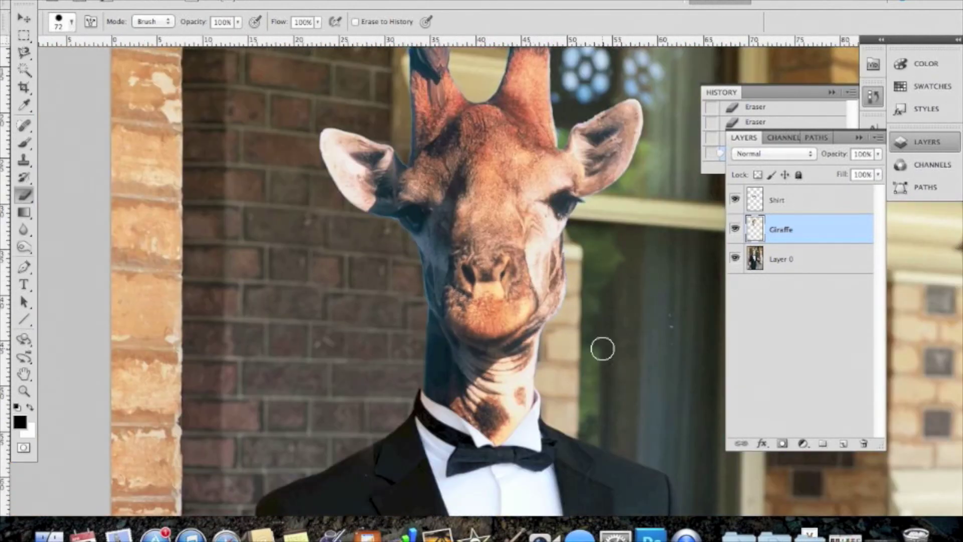
key("super+minus")
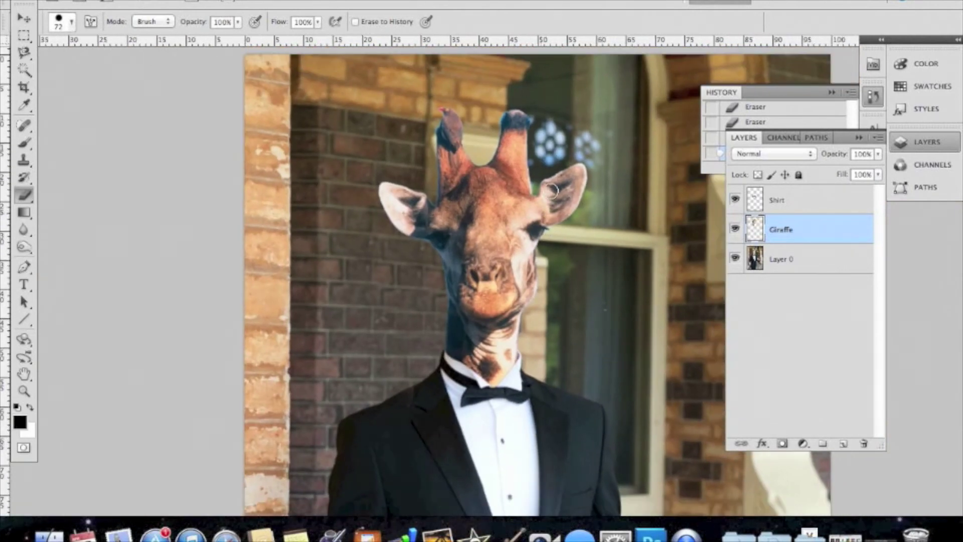
double_click(24, 375)
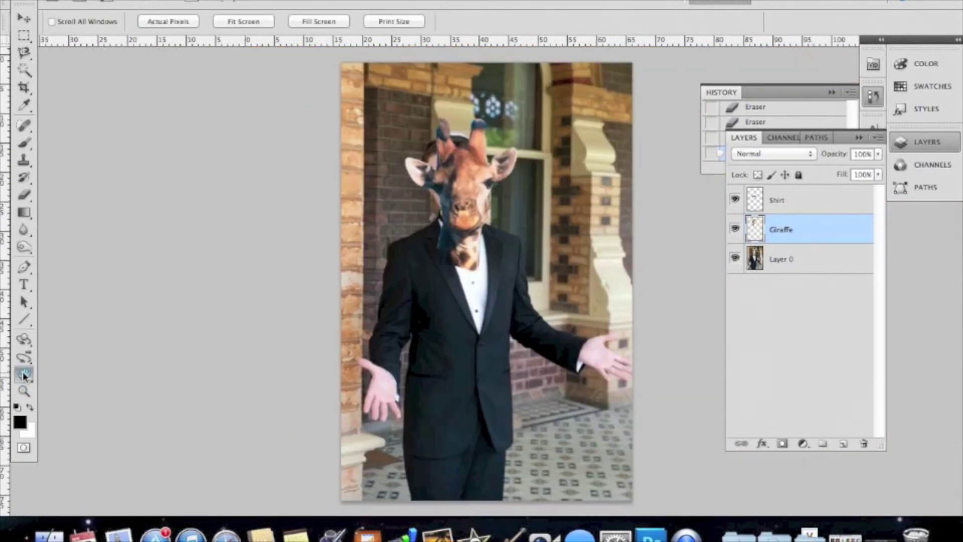
key("super+equal")
key("super+equal")
key("super+equal")
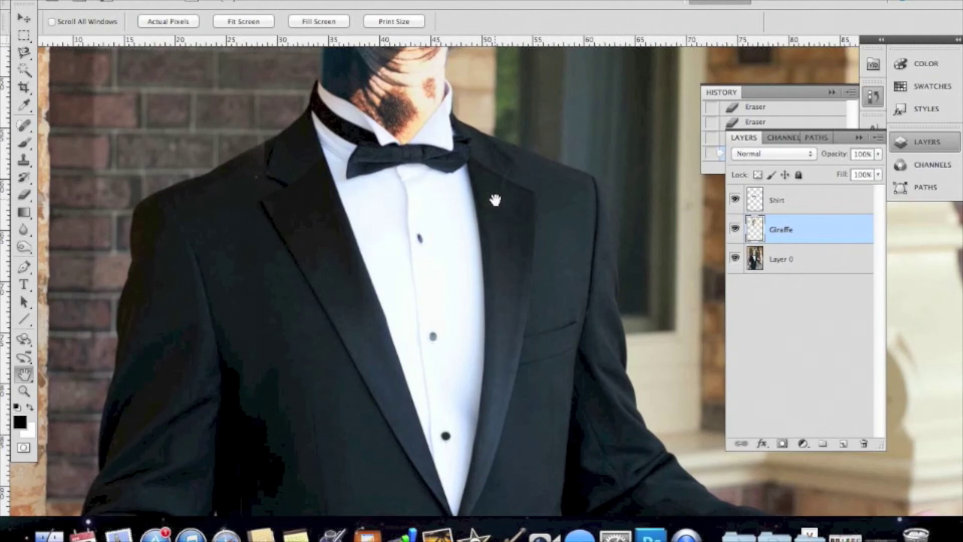
scroll(495, 200, "up", 2)
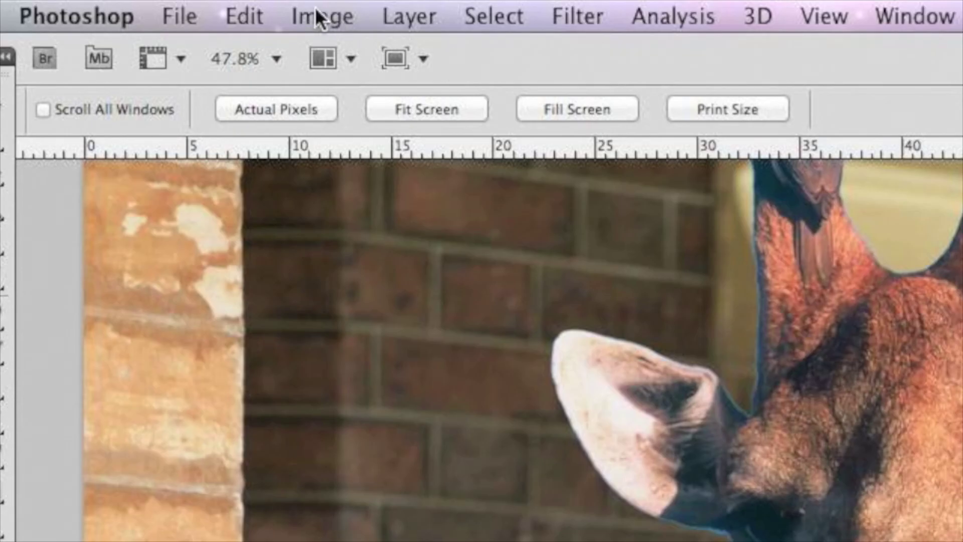
Apply a Selective Color adjustment to the Giraffe layer, setting the Cyans to -100% cyan and +100% black with the Relative method.
left_click(311, 15)
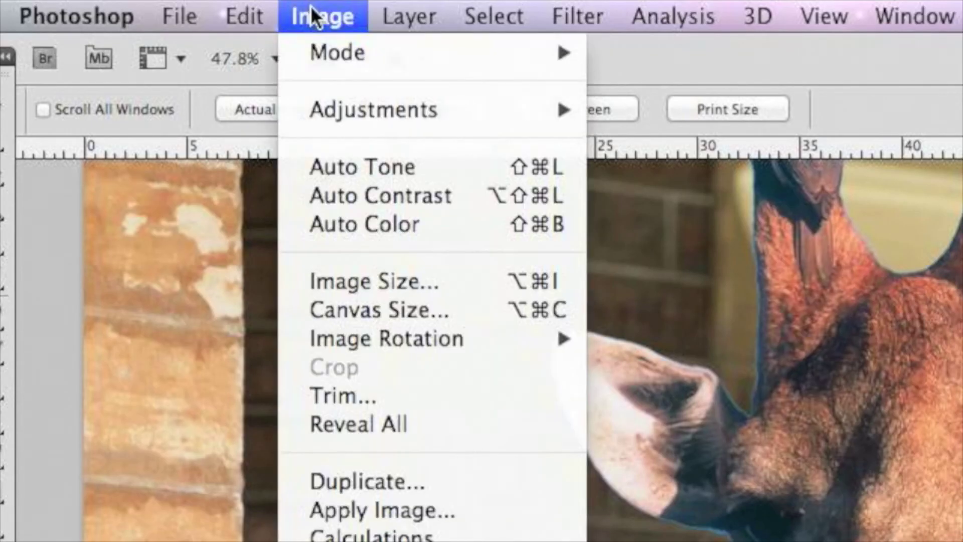
mouse_move(384, 119)
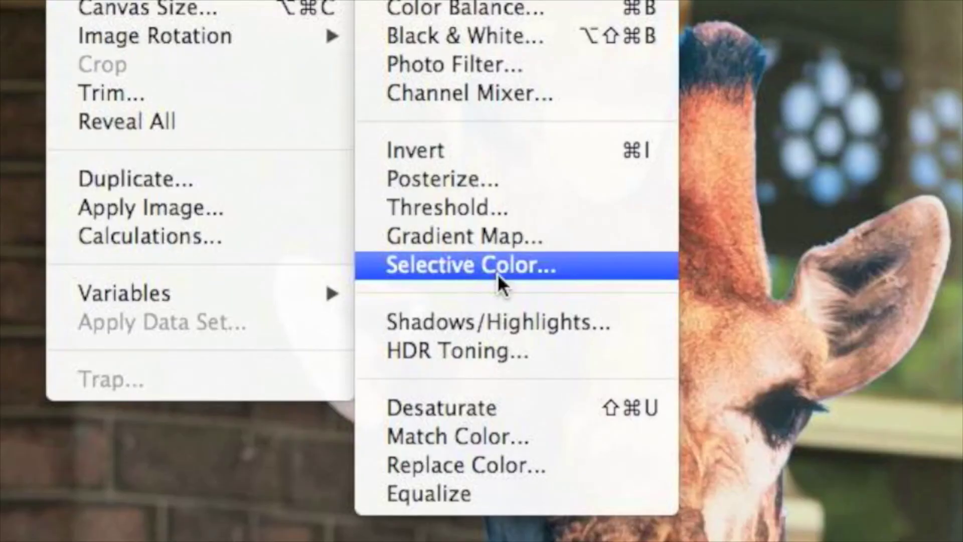
left_click(497, 272)
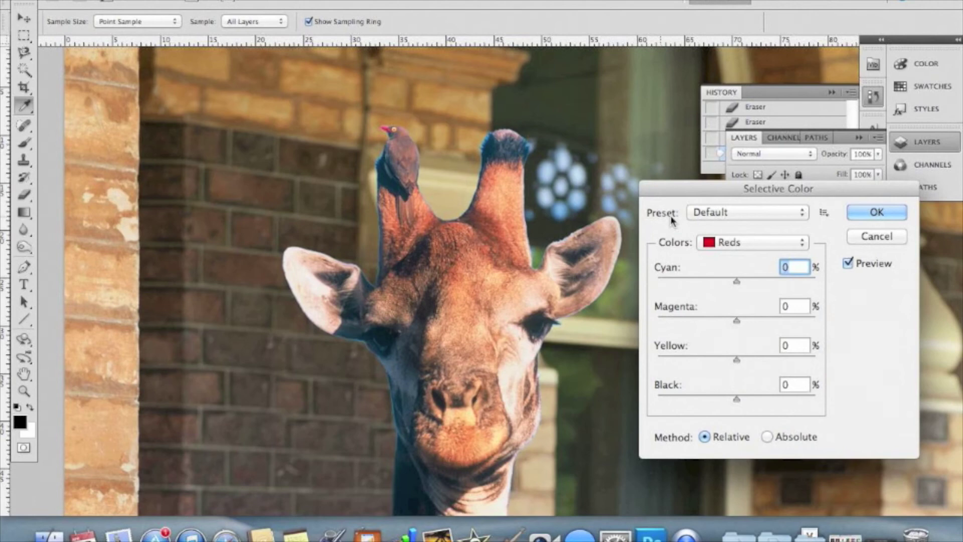
left_click(773, 249)
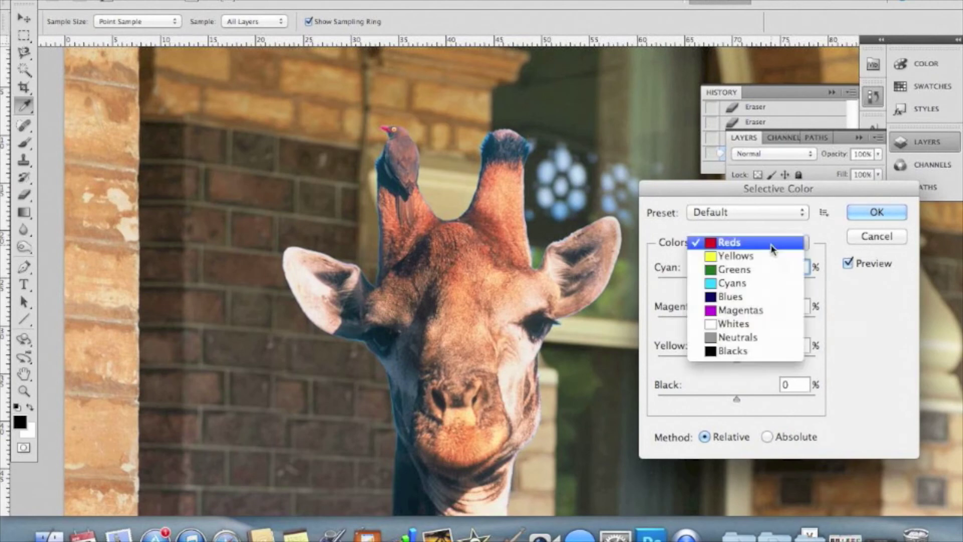
left_click(754, 285)
left_click(736, 282)
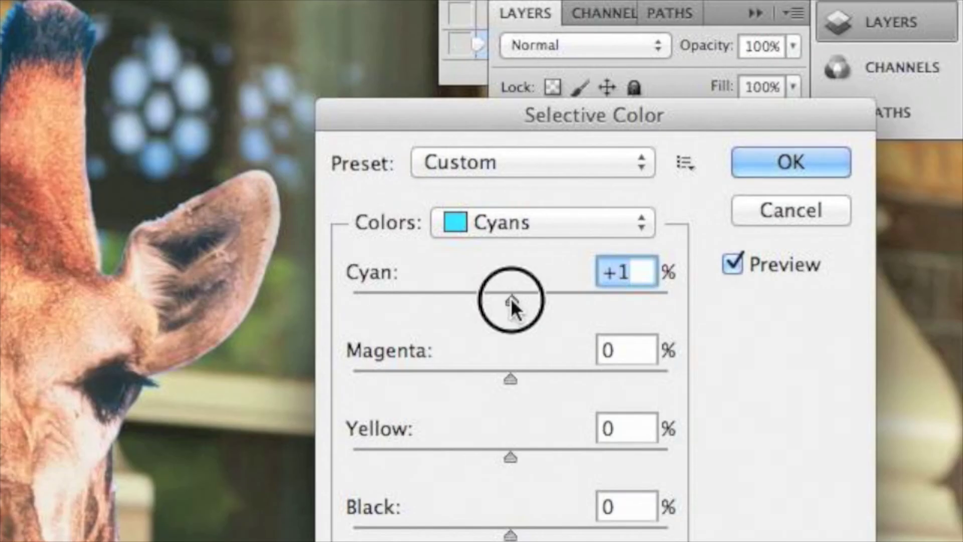
left_click_drag(511, 298, 492, 299)
left_click_drag(459, 303, 378, 304)
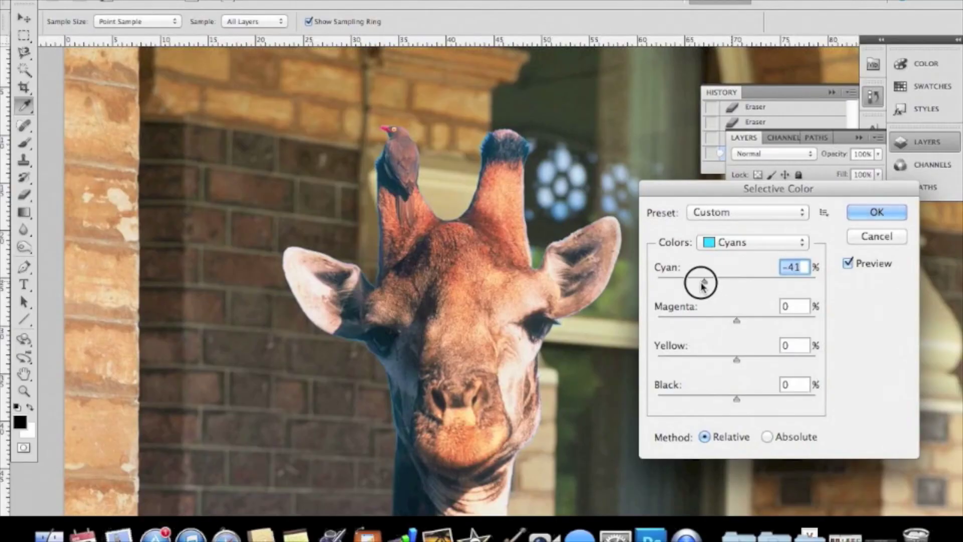
left_click_drag(665, 283, 653, 281)
left_click_drag(737, 398, 847, 397)
key("shift+Tab")
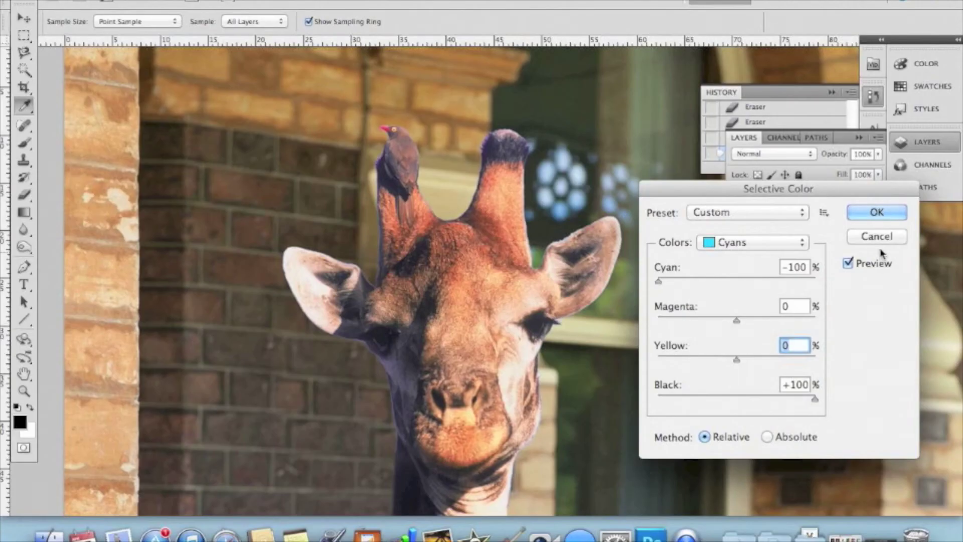
left_click(898, 216)
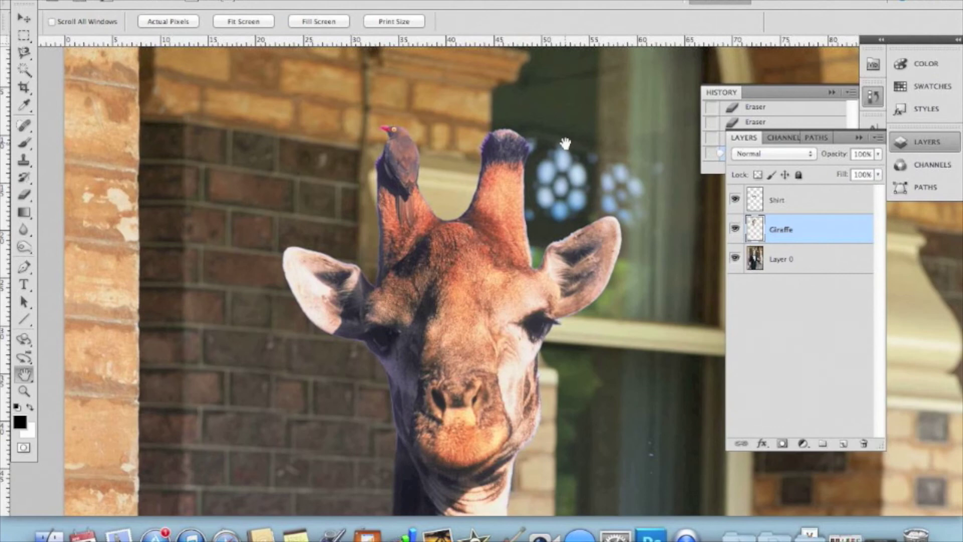
Rotate the Giraffe layer by about -6.63° with Free Transform so the head tilts towards the brick wall, and apply it.
scroll(390, 297, "down", 5)
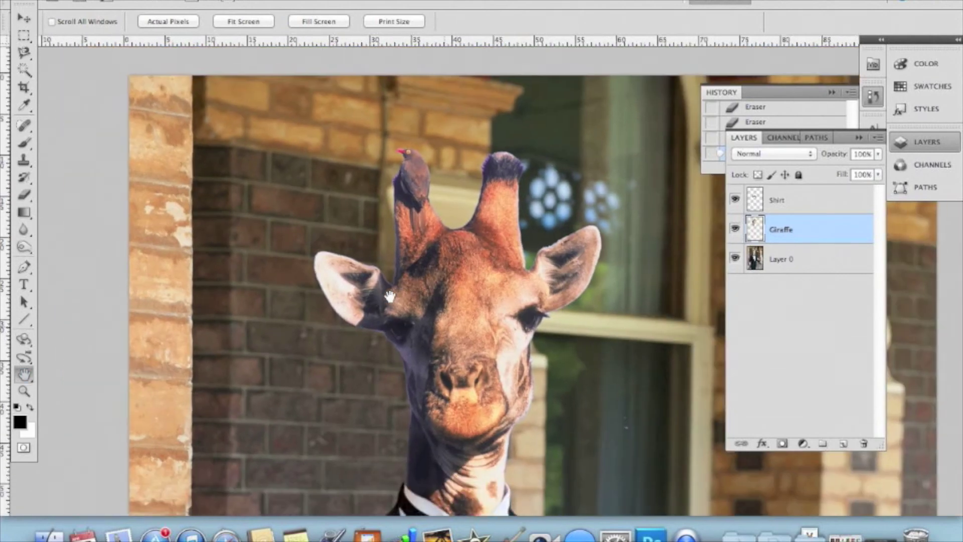
scroll(390, 296, "down", 3)
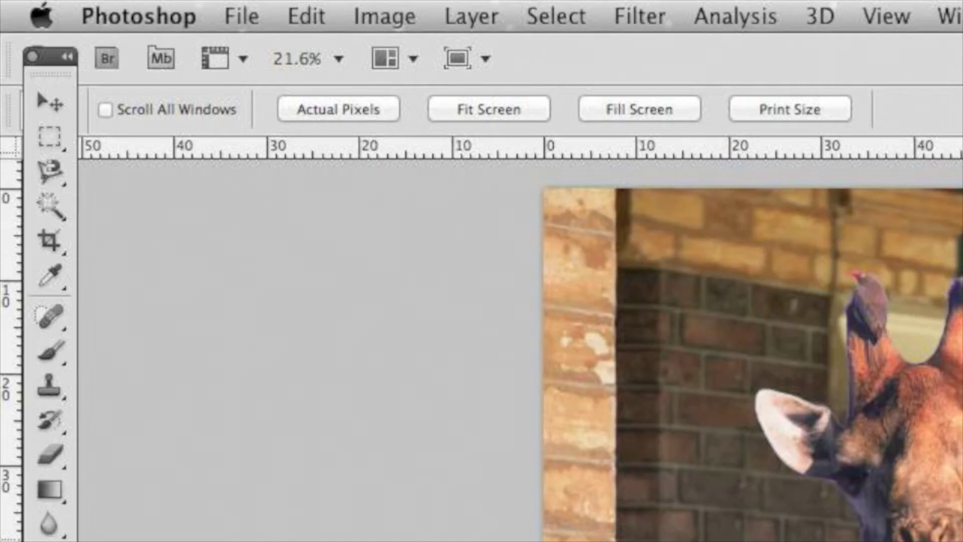
left_click(333, 24)
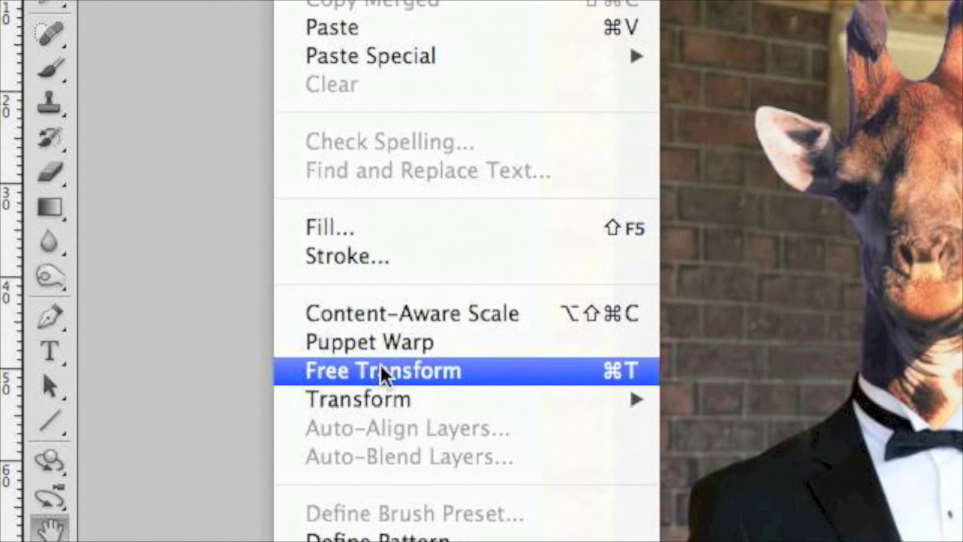
left_click(381, 370)
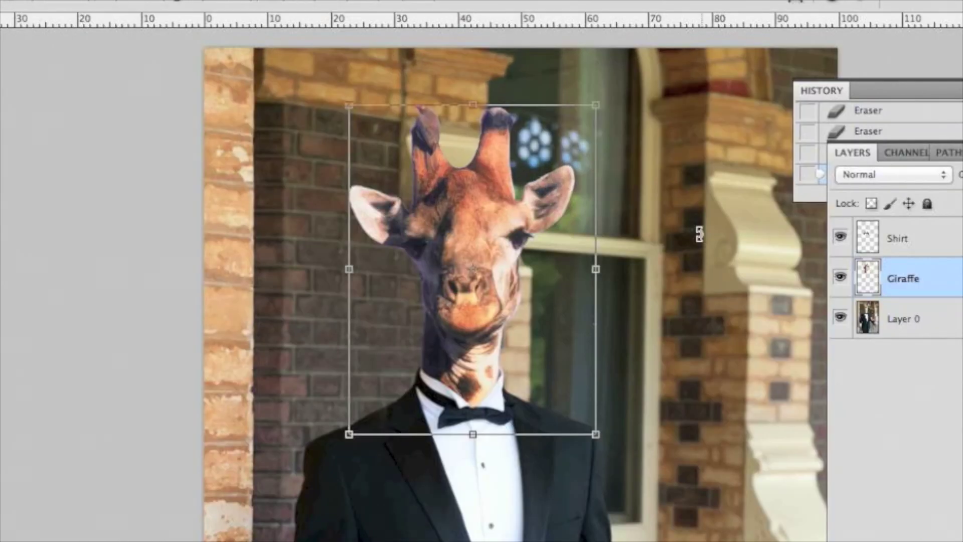
left_click_drag(699, 234, 708, 202)
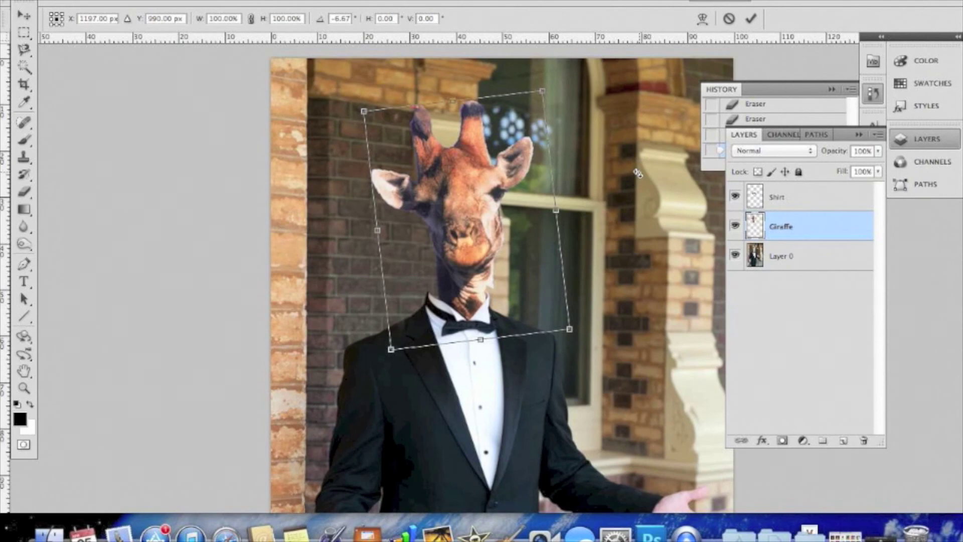
left_click_drag(637, 173, 639, 171)
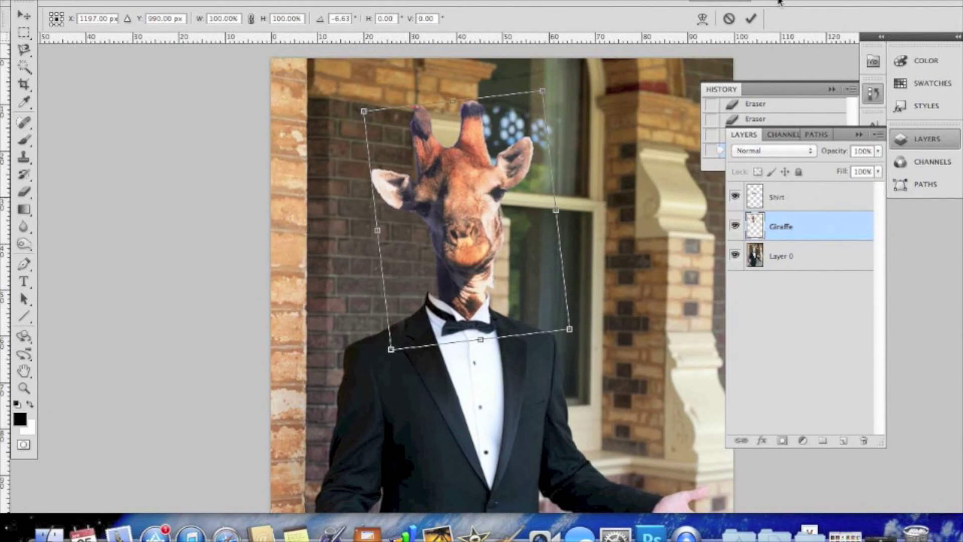
left_click(751, 19)
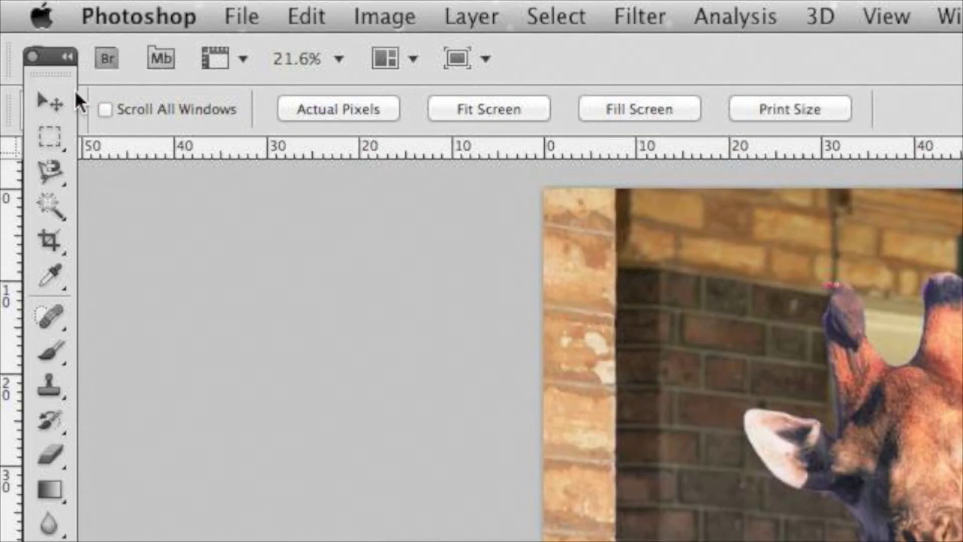
Select the Move tool for repositioning the rotated Giraffe layer at the shirt collar.
left_click(23, 15)
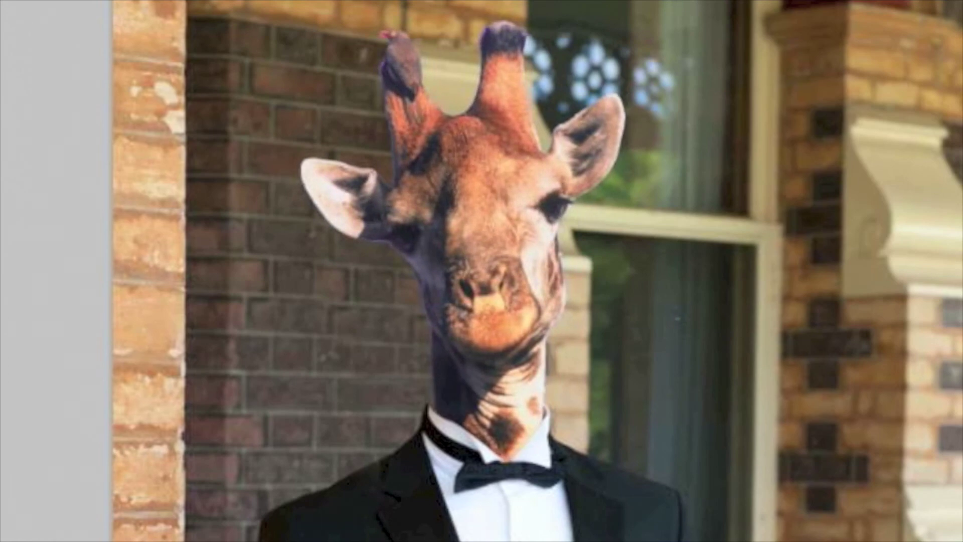
key("super+plus")
key("super+plus")
key("super+plus")
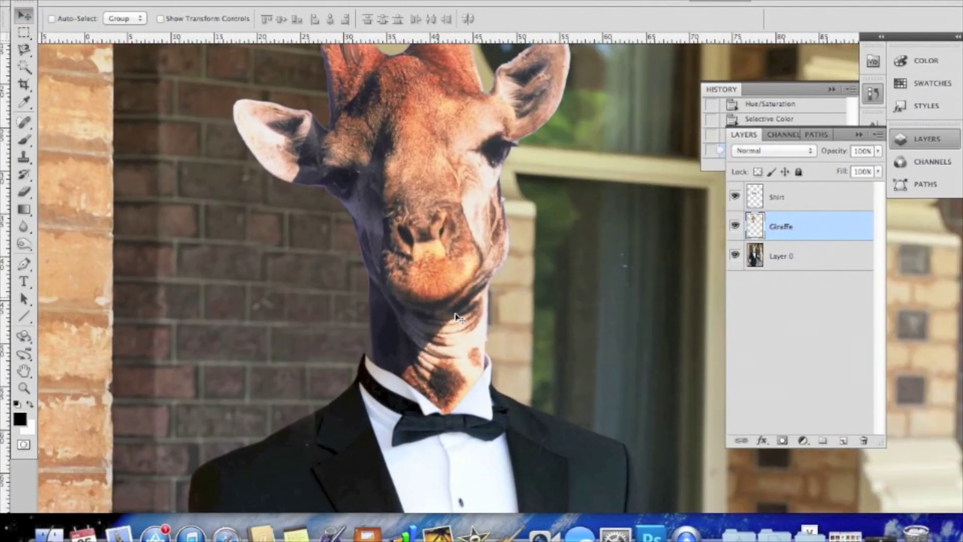